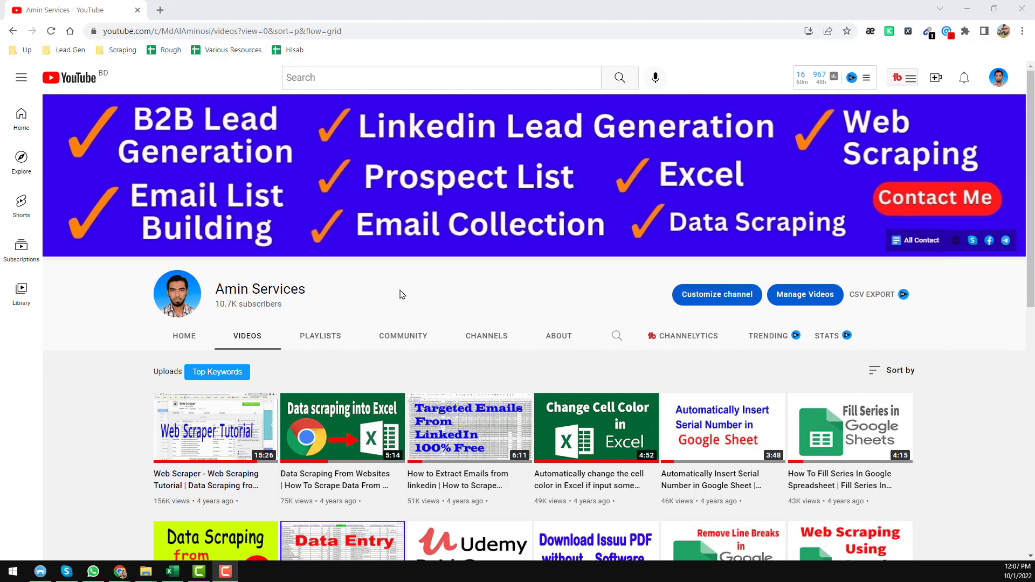
# - Scroll through the YouTube channel's Videos tab, then close that window to reveal Outscraper Pricing
pyautogui.click(401, 295)
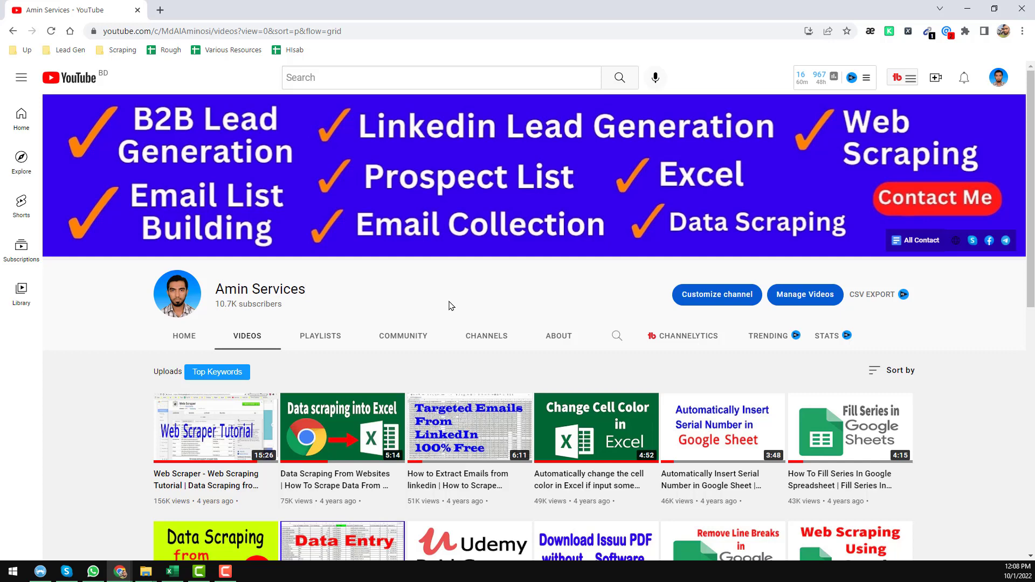
pyautogui.scroll(-5, 451, 306)
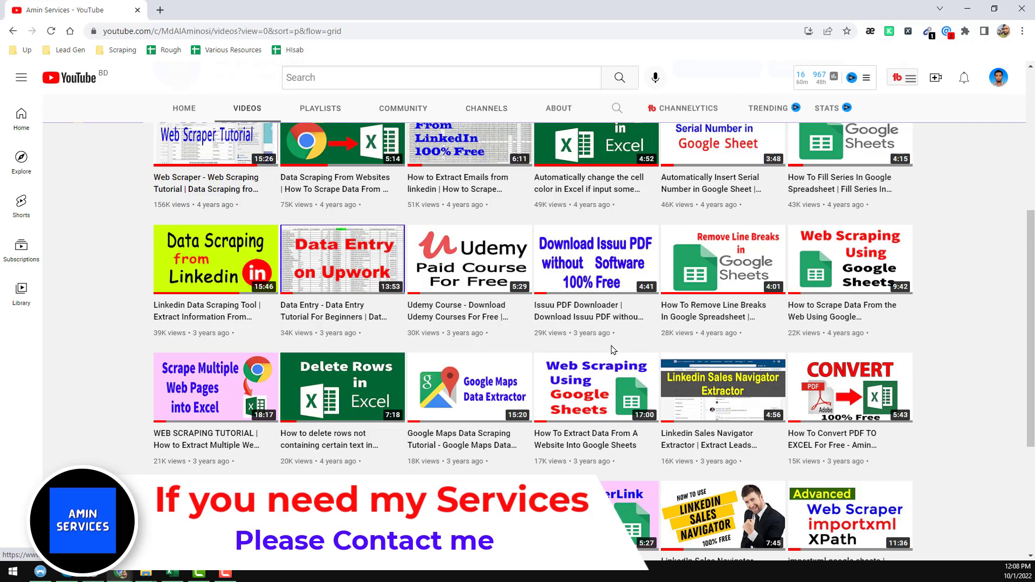
pyautogui.scroll(-4, 611, 349)
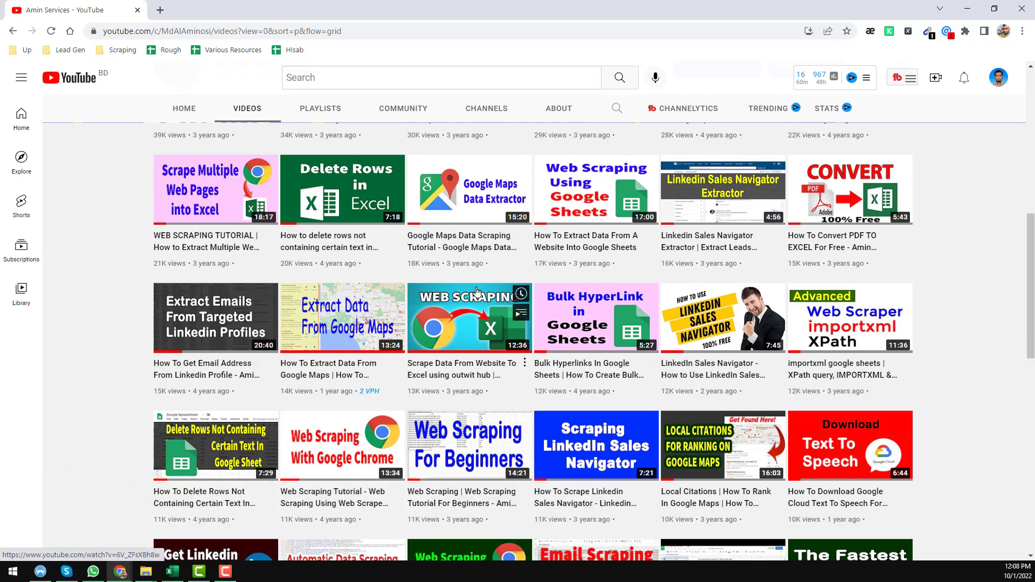
pyautogui.scroll(9, 477, 291)
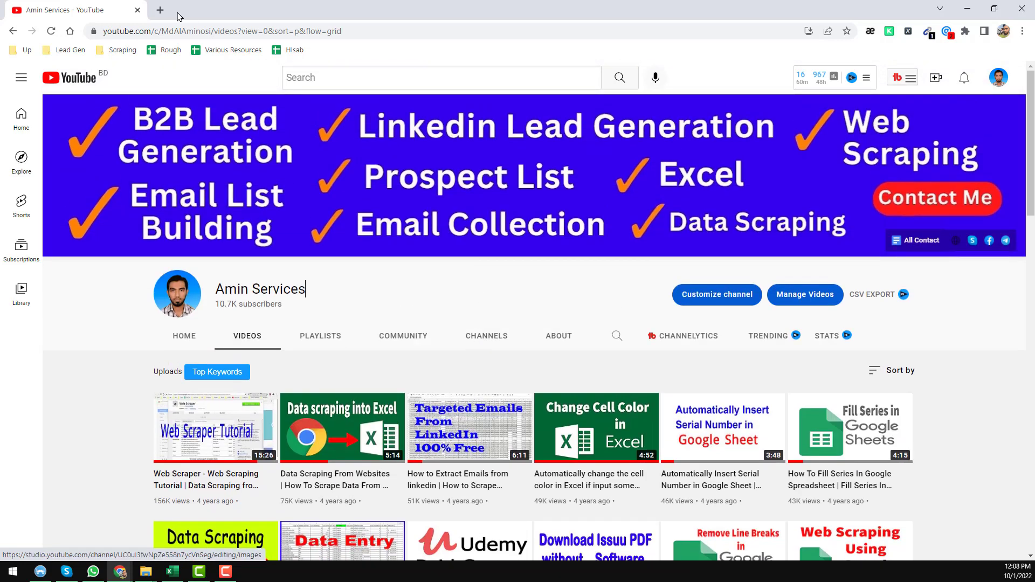
pyautogui.click(137, 10)
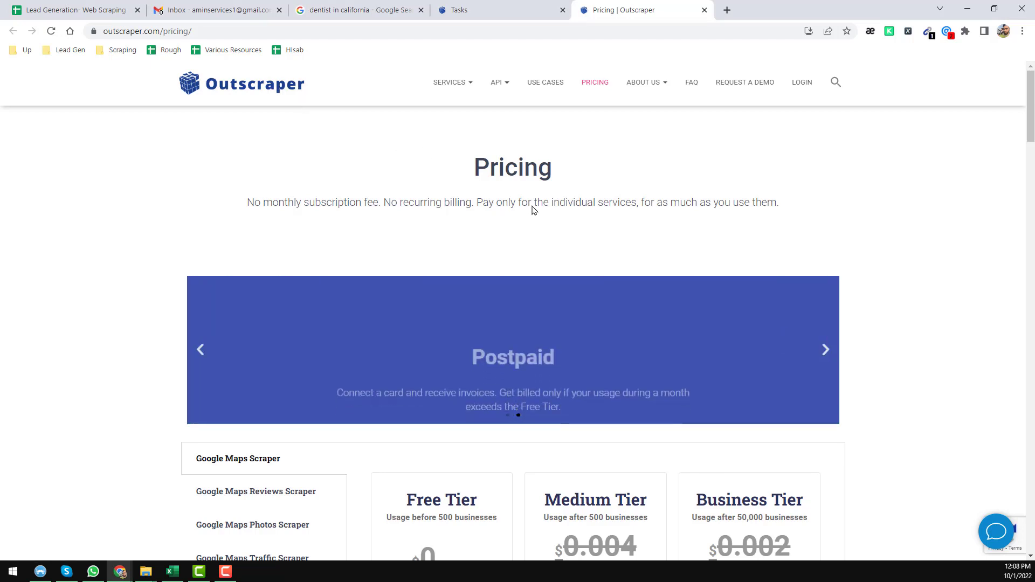
# - Scroll through the Free, Medium and Business pricing tiers, then go to the Outscraper login
pyautogui.scroll(-2, 573, 186)
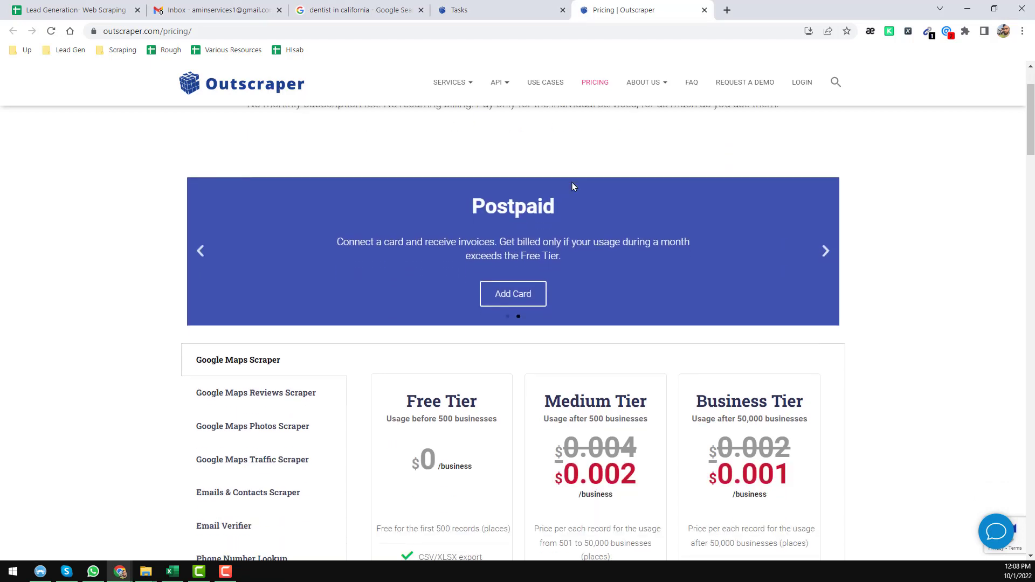
pyautogui.scroll(-2, 567, 217)
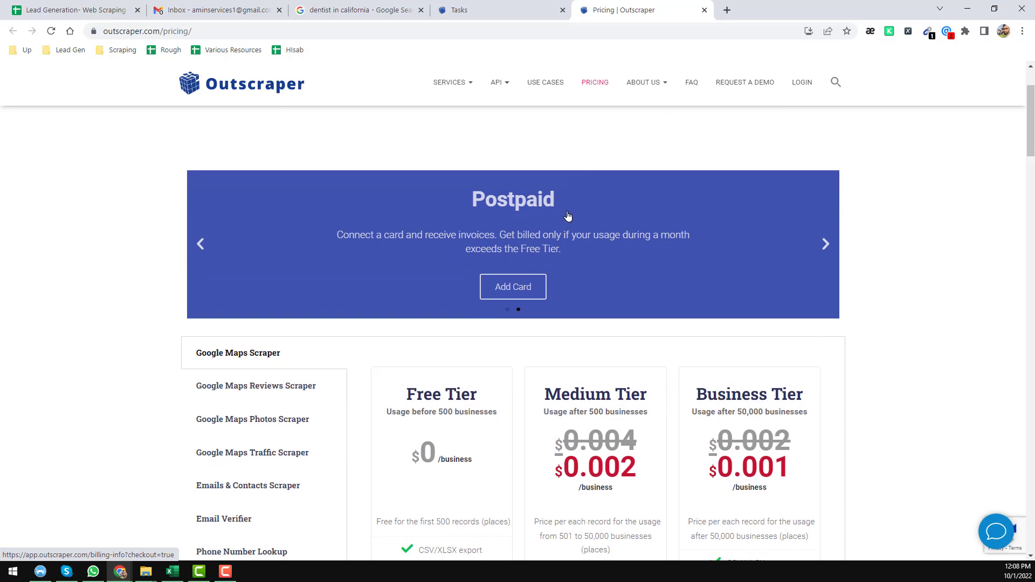
pyautogui.scroll(-2, 488, 228)
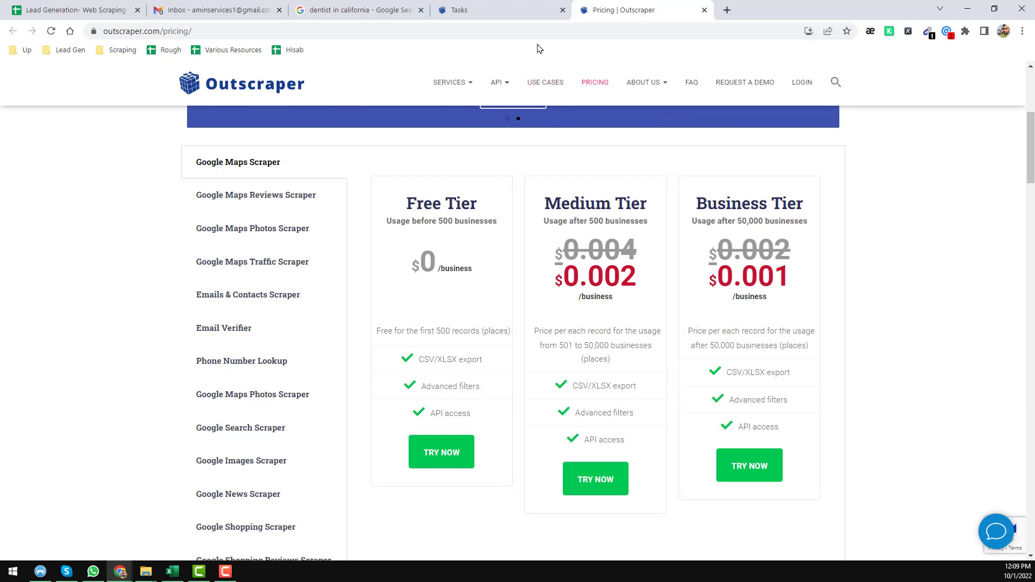
pyautogui.click(809, 83)
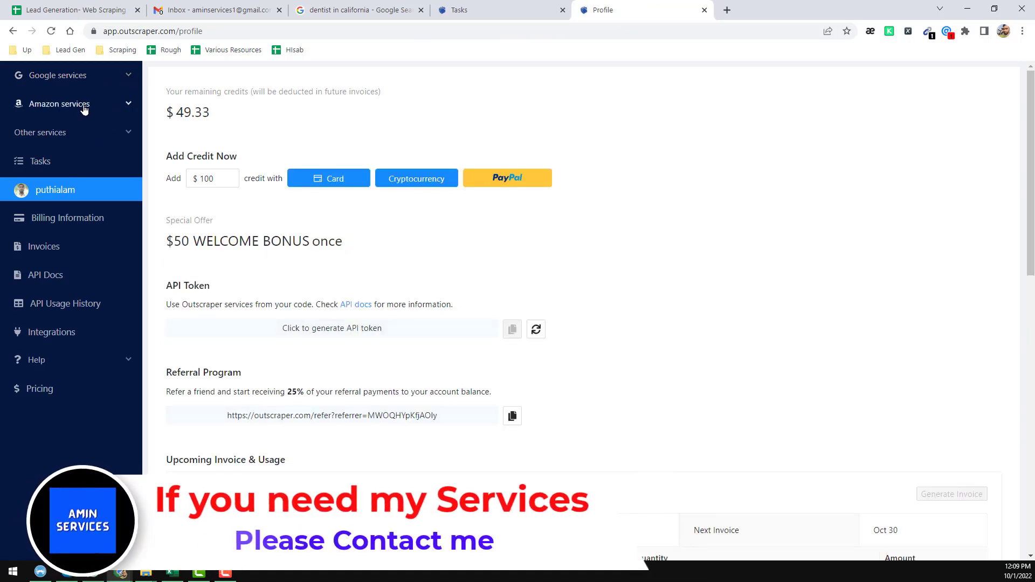
# - Expand and collapse Amazon services, then open Maps under Google services in the sidebar
pyautogui.click(125, 108)
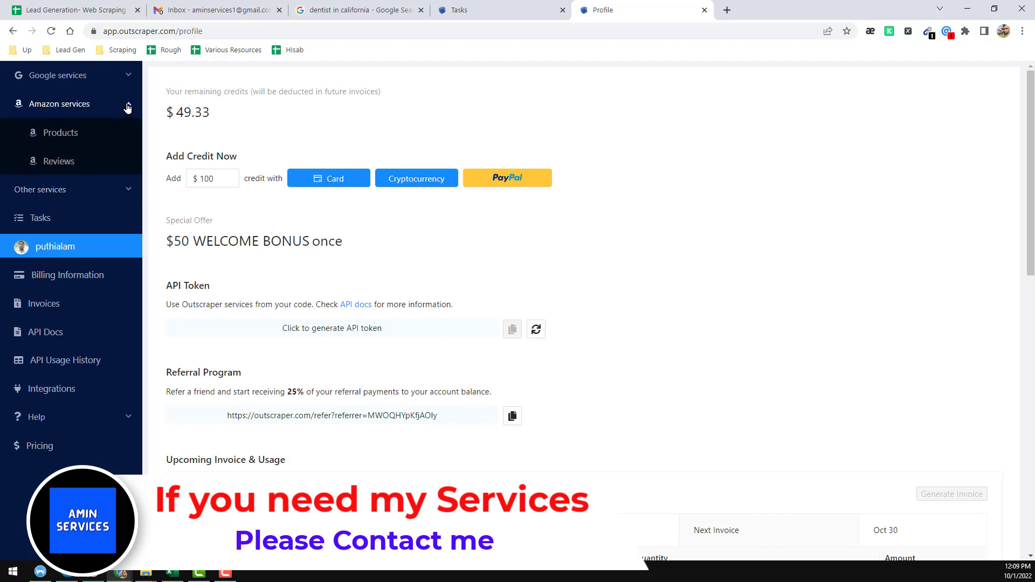
pyautogui.click(128, 108)
pyautogui.click(129, 77)
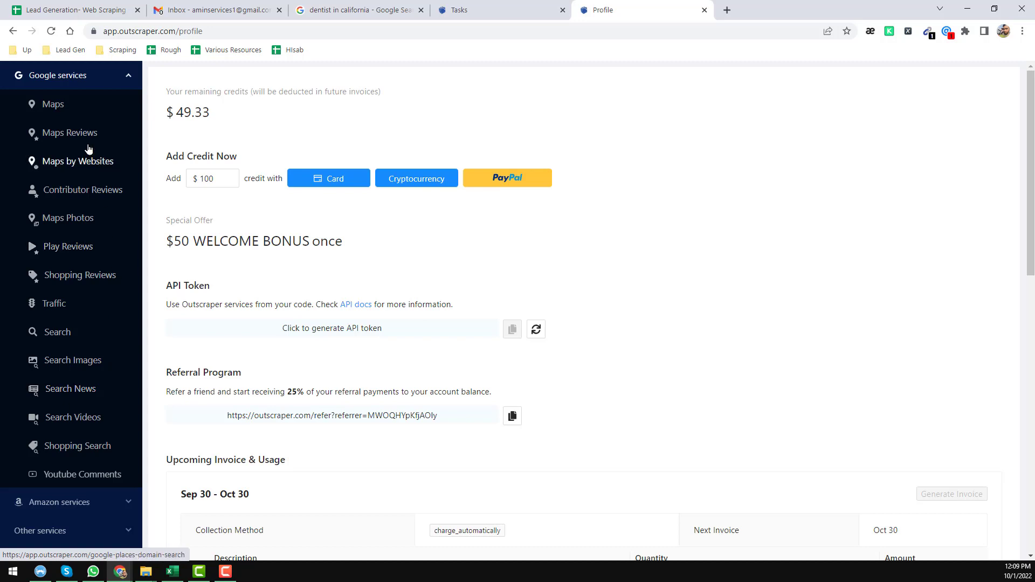
pyautogui.click(57, 111)
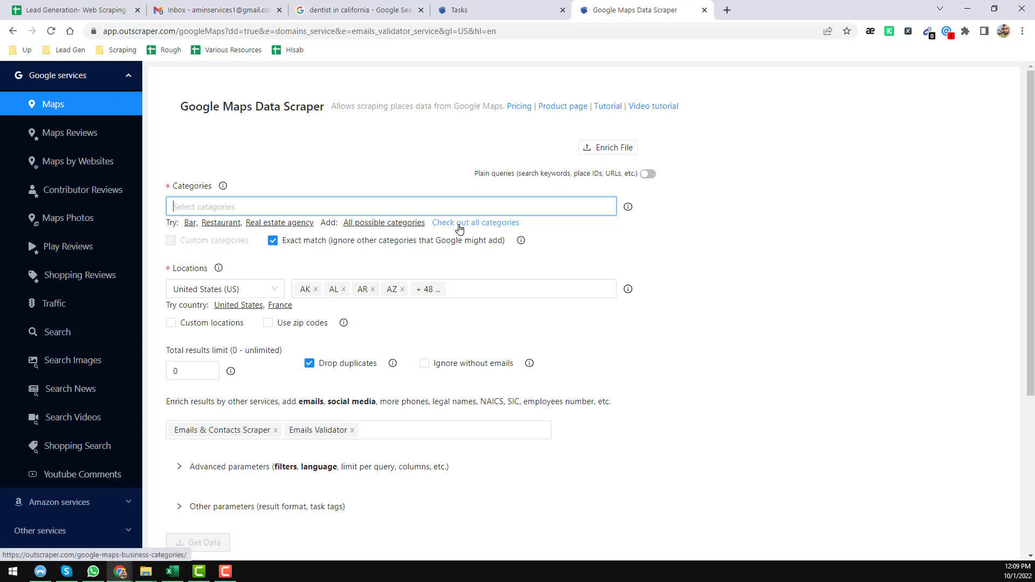
# - Browse the full list of business categories in a new tab, then close it
pyautogui.click(475, 229)
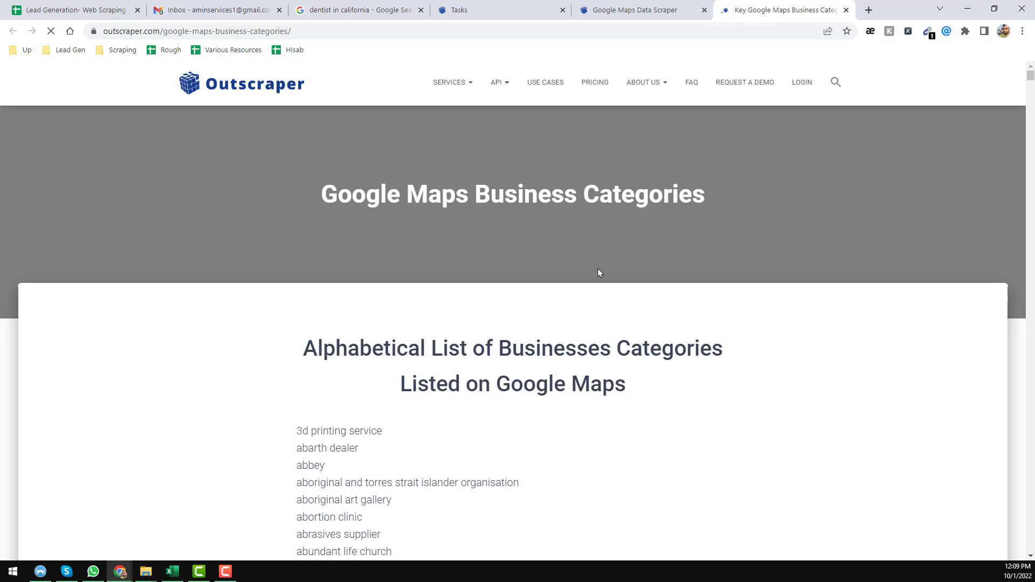
pyautogui.scroll(-3, 553, 275)
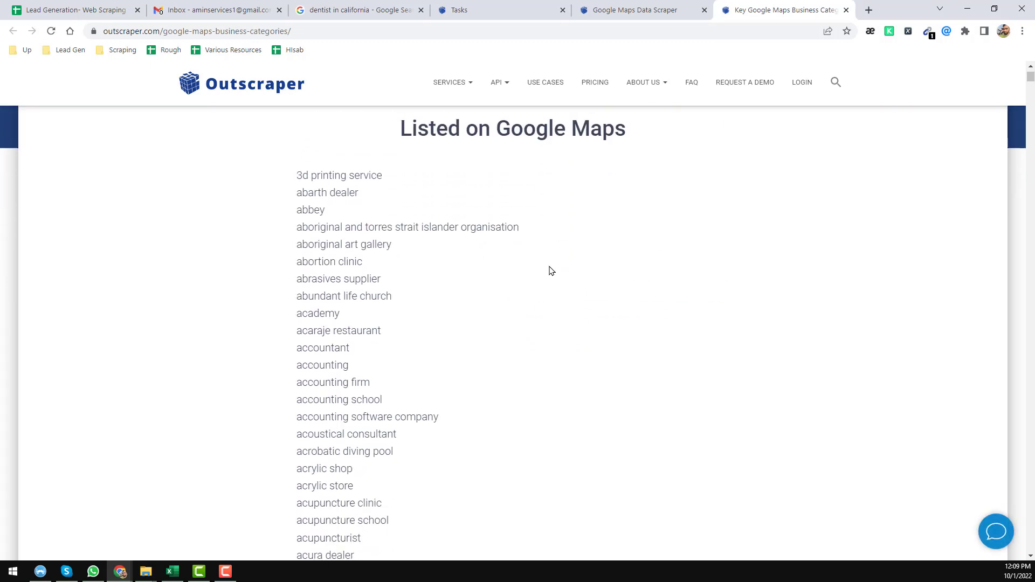
pyautogui.scroll(5, 553, 278)
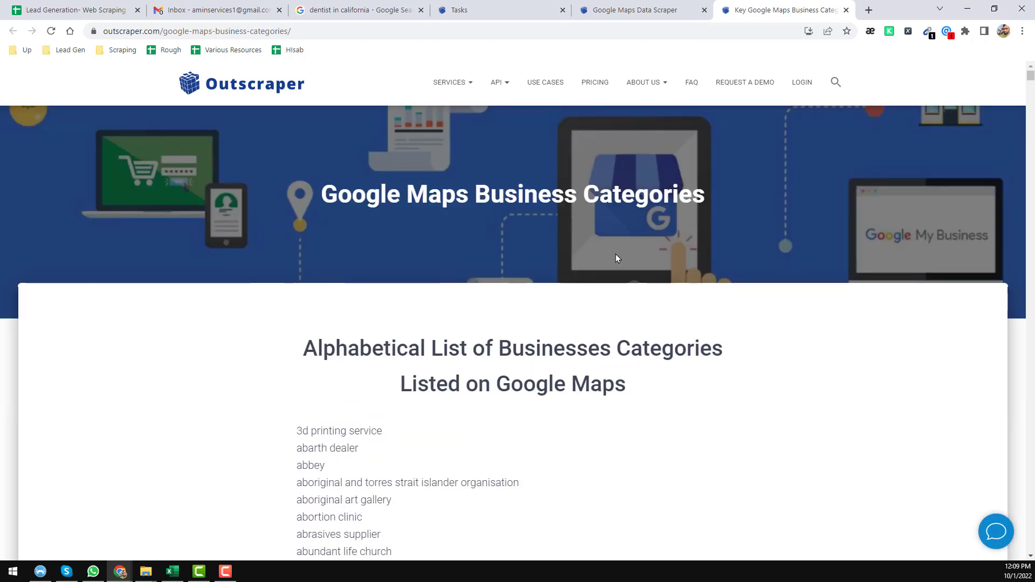
pyautogui.click(846, 10)
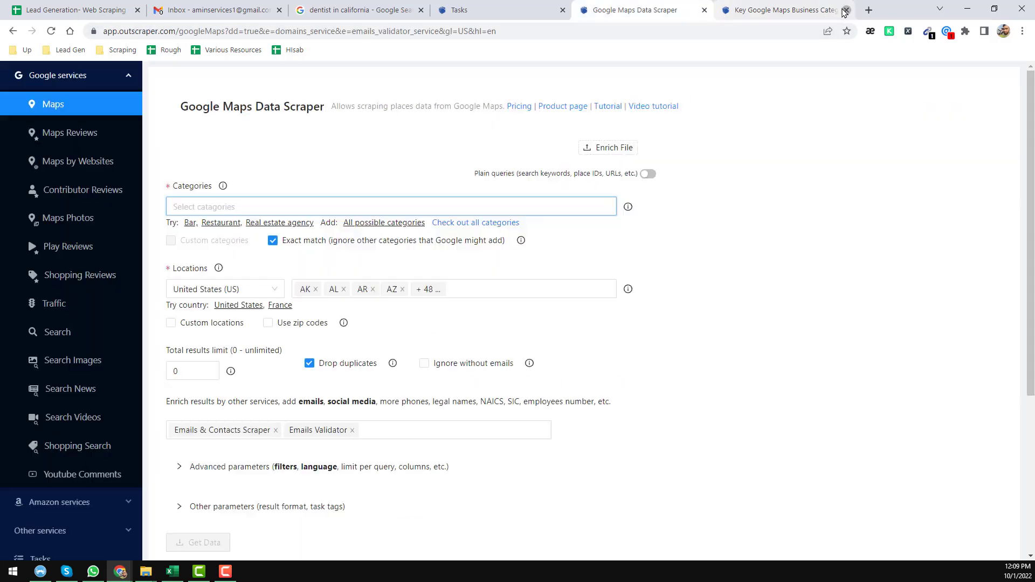
# - Add dentist as the search category by typing 'dentis' in the Categories field
pyautogui.click(346, 204)
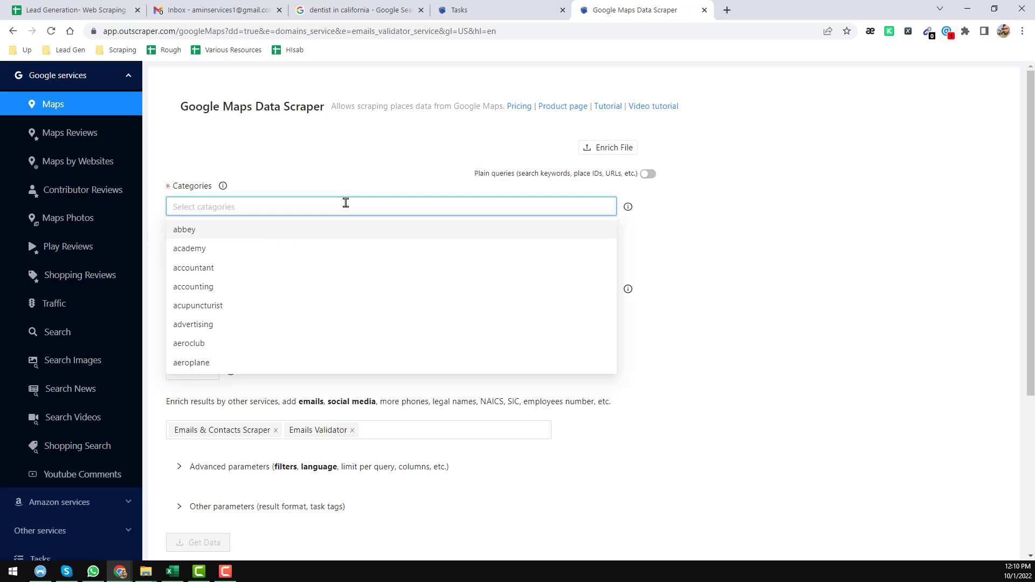
pyautogui.write('dentis')
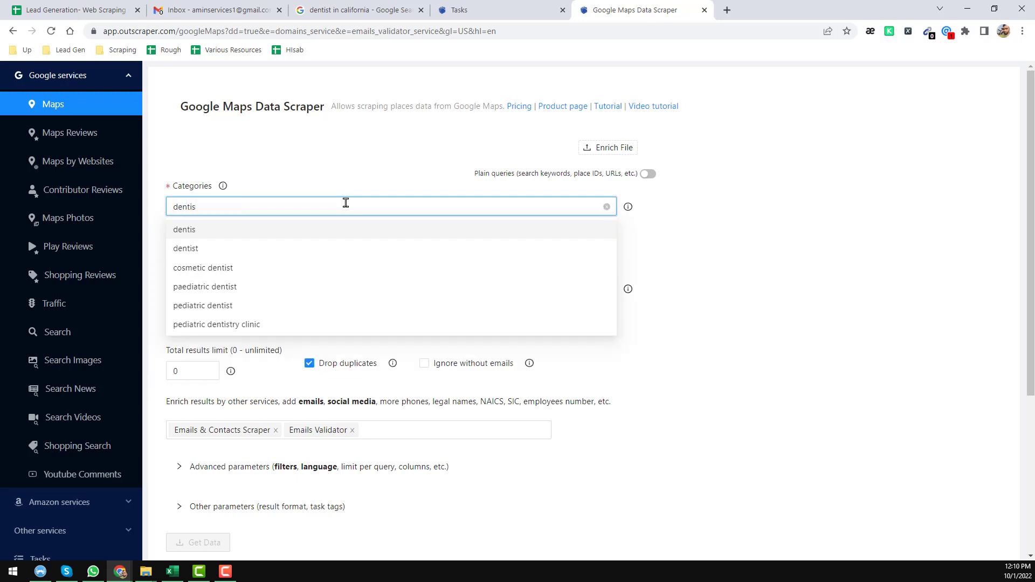
pyautogui.click(210, 249)
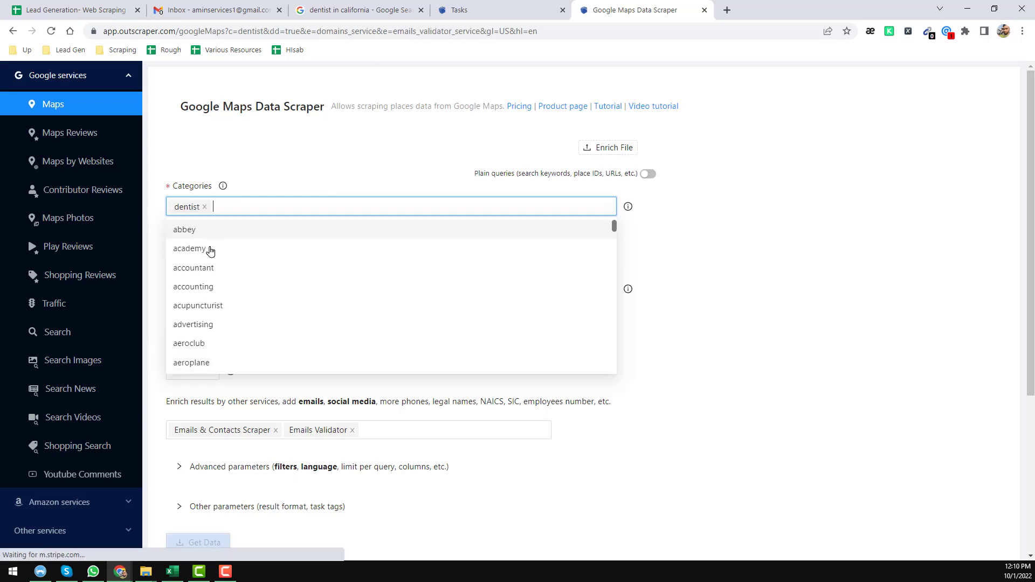
pyautogui.click(690, 229)
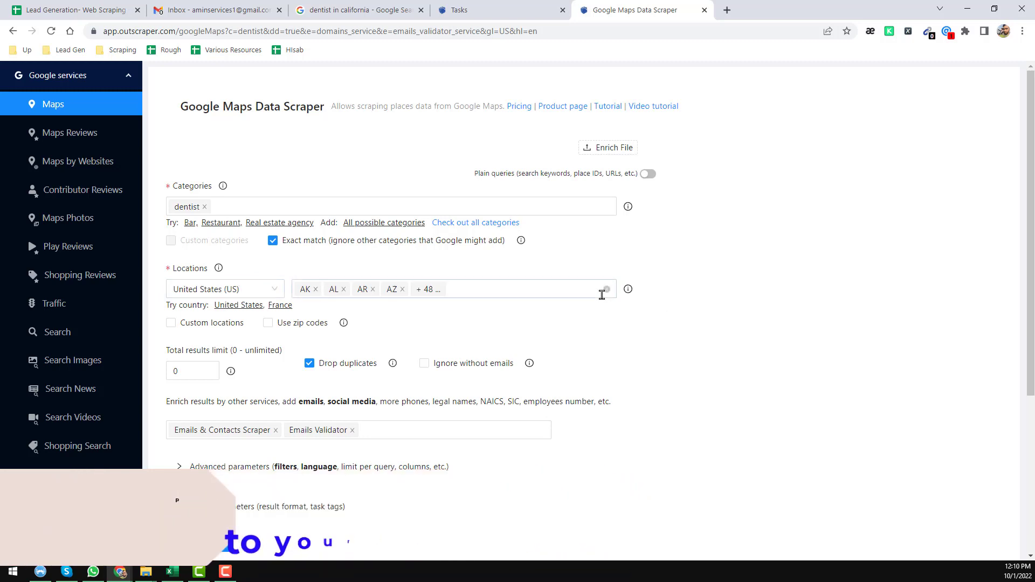
# - Clear the preselected states and choose CA from the US state list
pyautogui.click(607, 291)
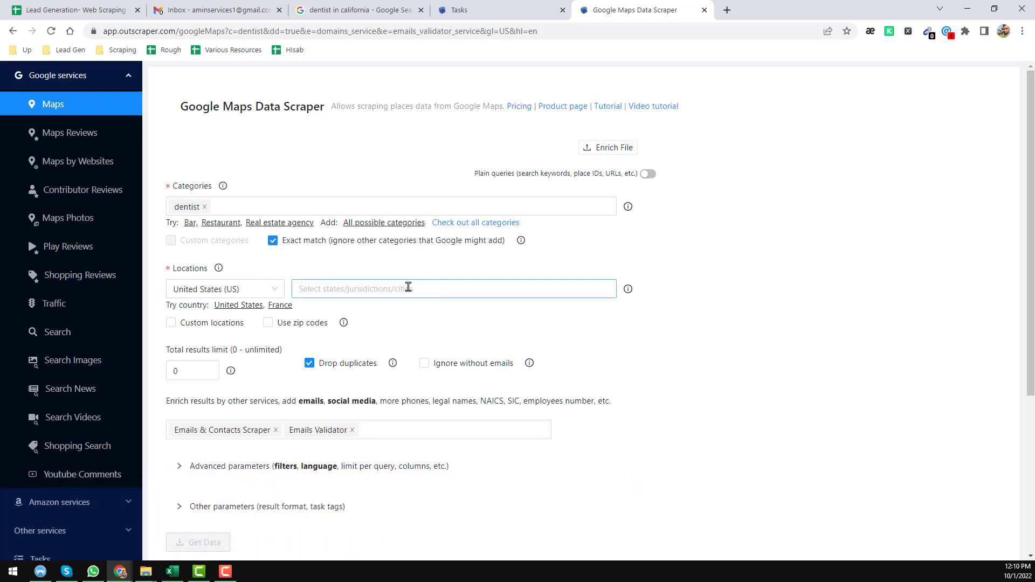
pyautogui.click(408, 288)
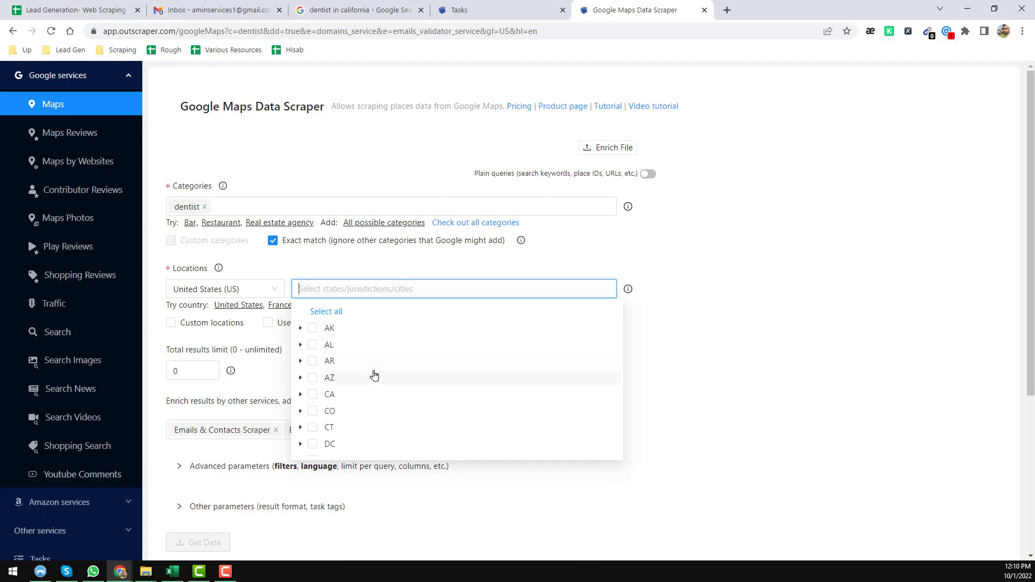
pyautogui.click(299, 330)
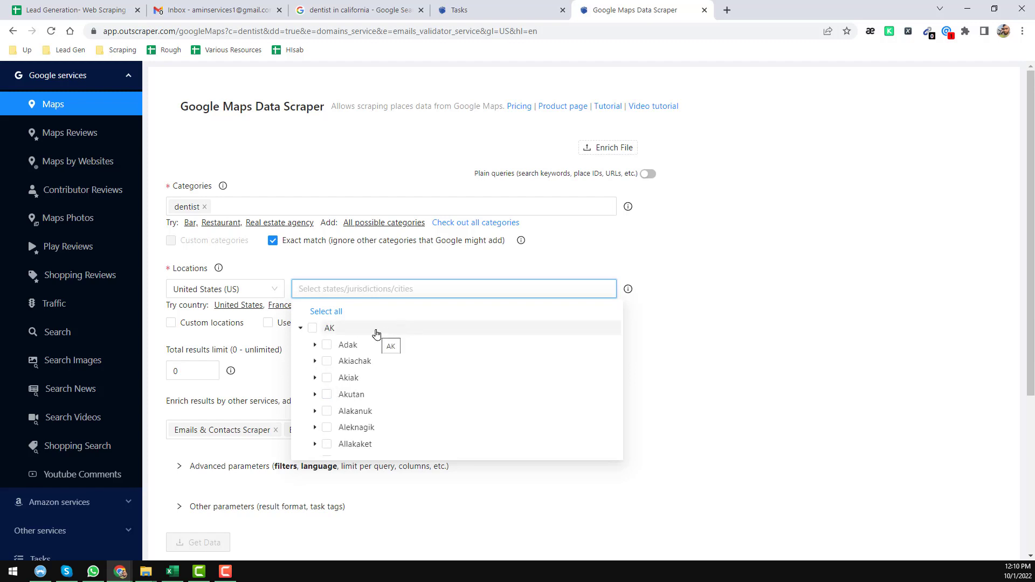
pyautogui.click(315, 345)
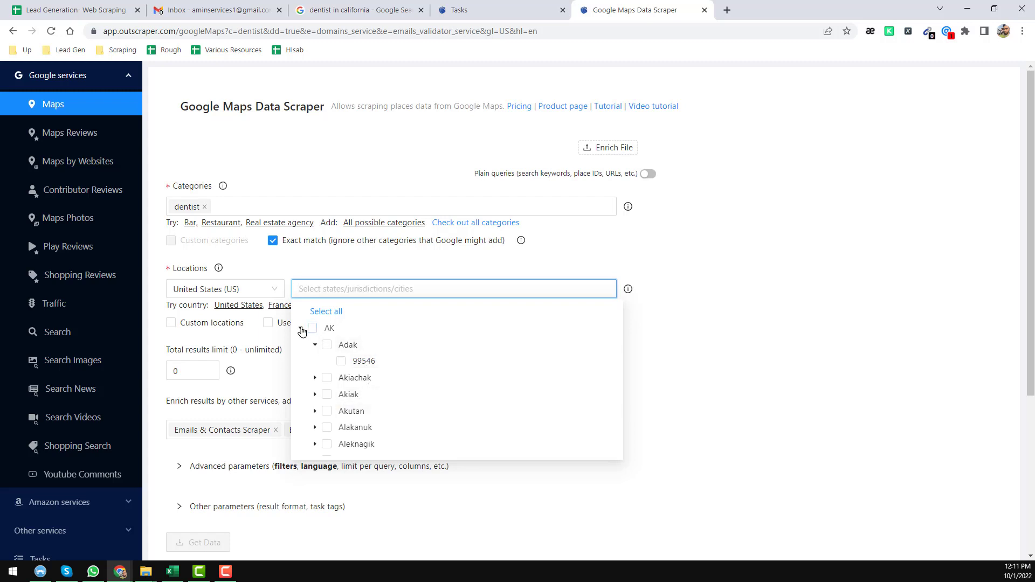
pyautogui.click(300, 329)
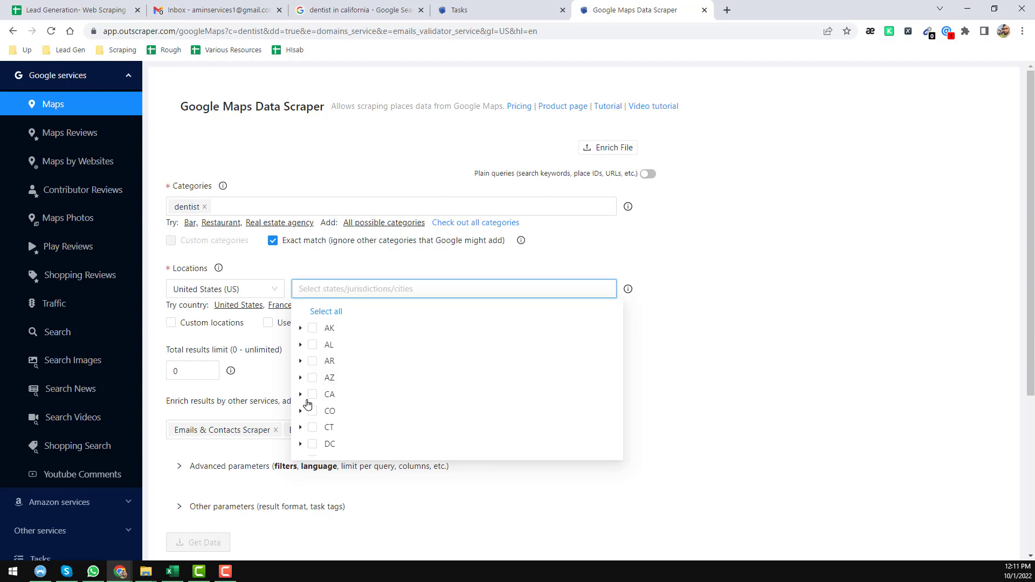
pyautogui.click(313, 395)
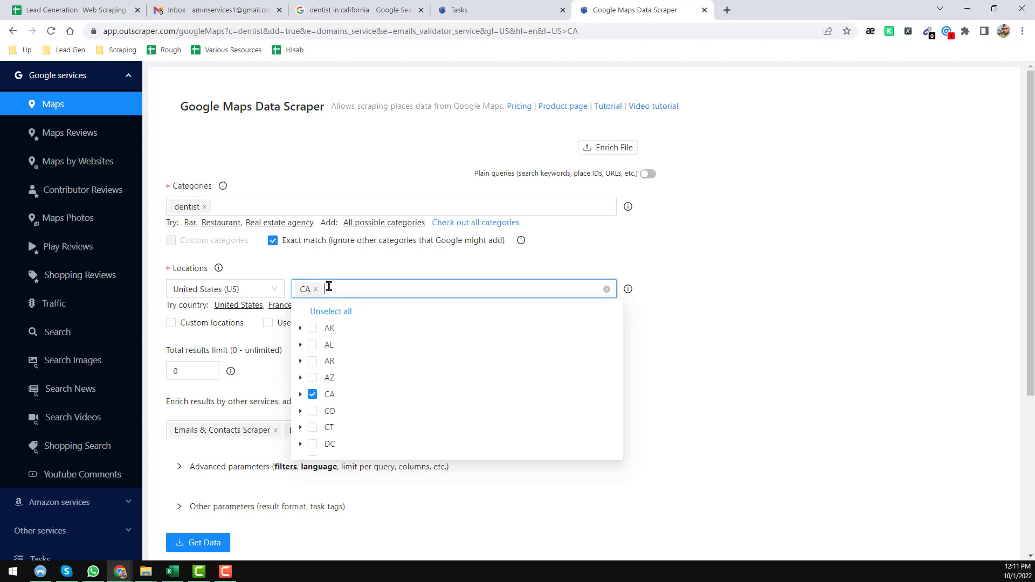
pyautogui.click(694, 320)
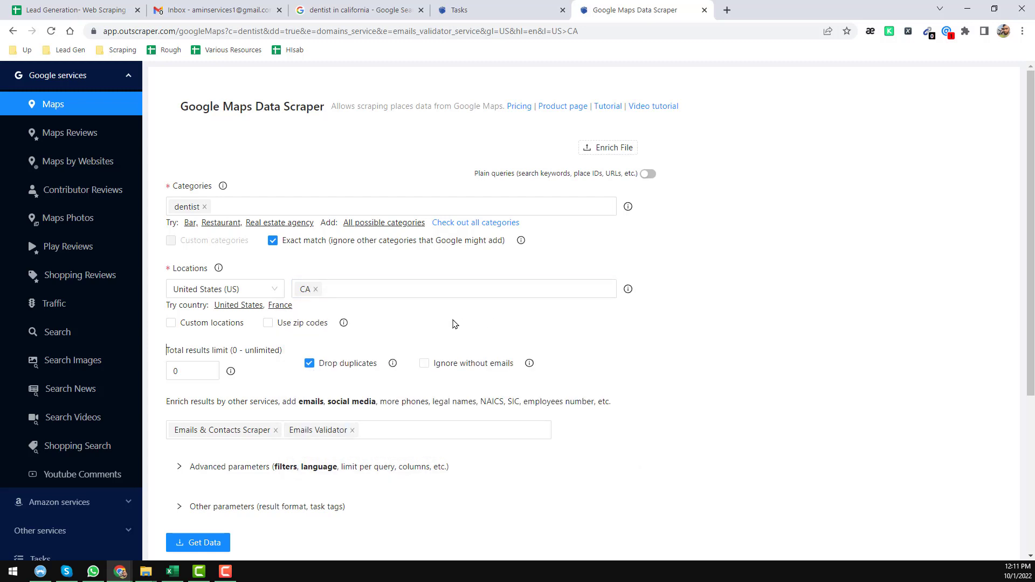
# - Try custom locations, then switch back to country and state selection
pyautogui.click(171, 323)
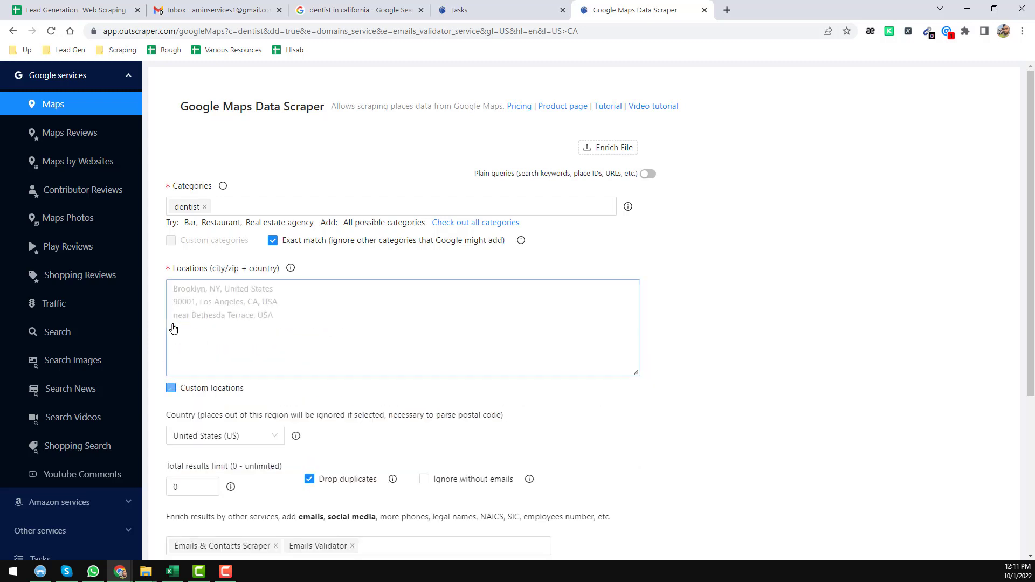
pyautogui.click(249, 323)
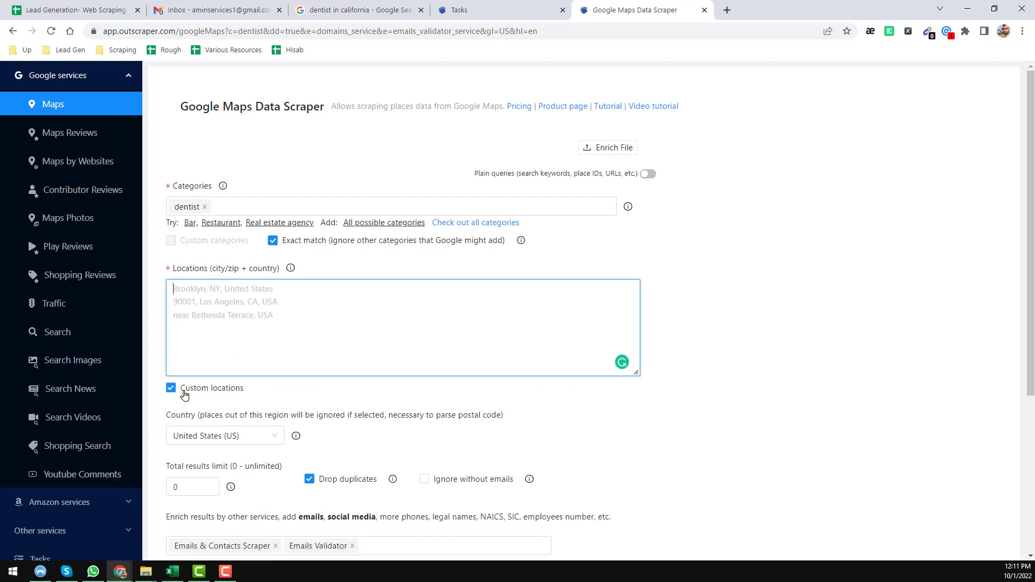
pyautogui.click(170, 388)
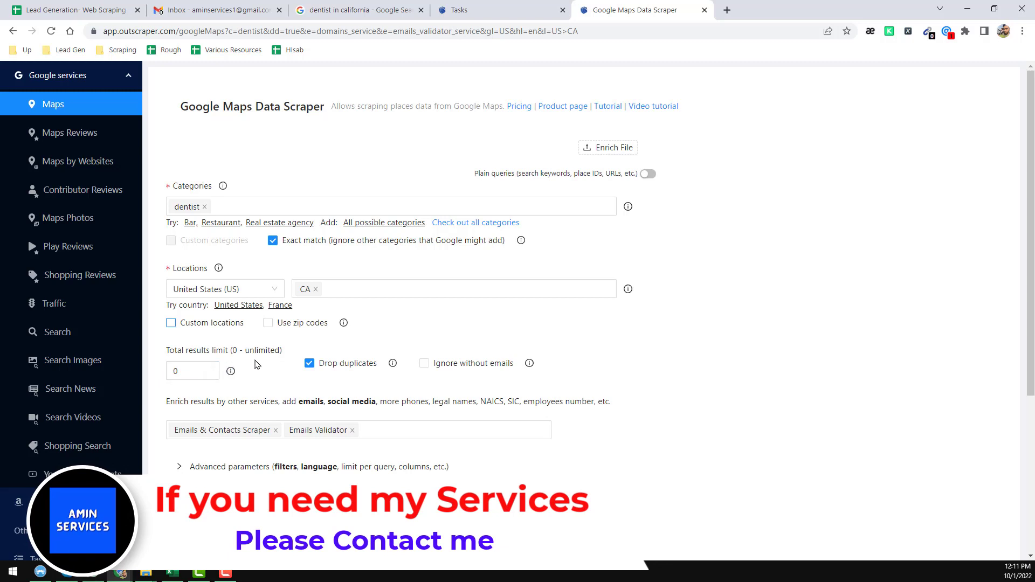
# - Set the total results limit to 300 and remove the Emails & Contacts Scraper and Emails Validator enrichments
pyautogui.doubleClick(201, 371)
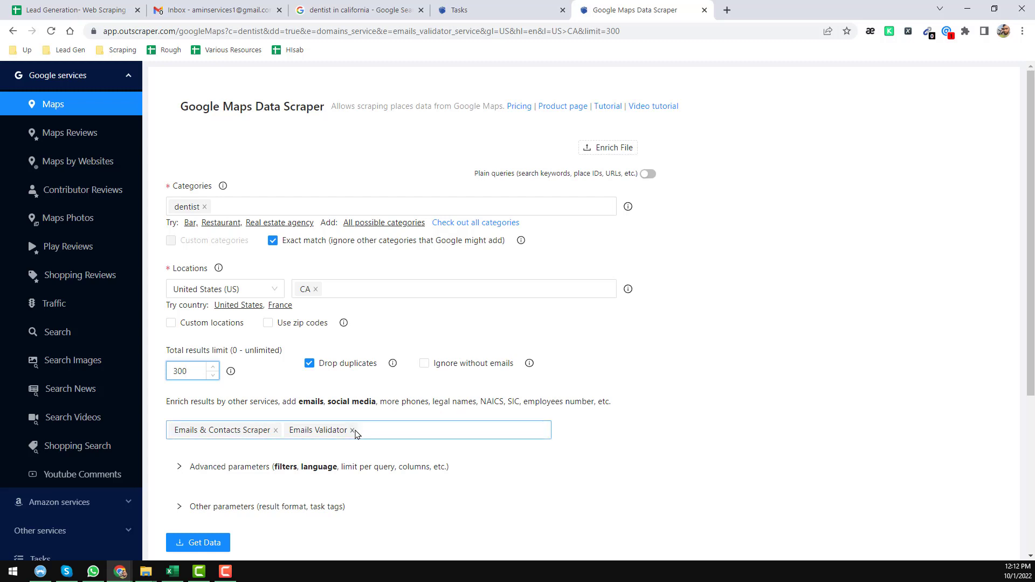
pyautogui.click(351, 430)
pyautogui.click(276, 429)
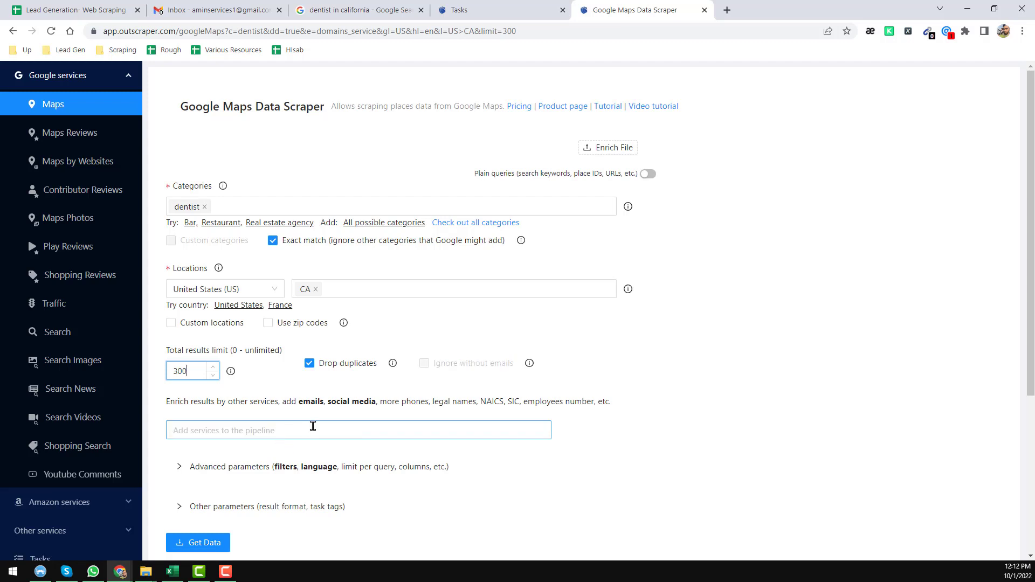
pyautogui.scroll(-4, 312, 423)
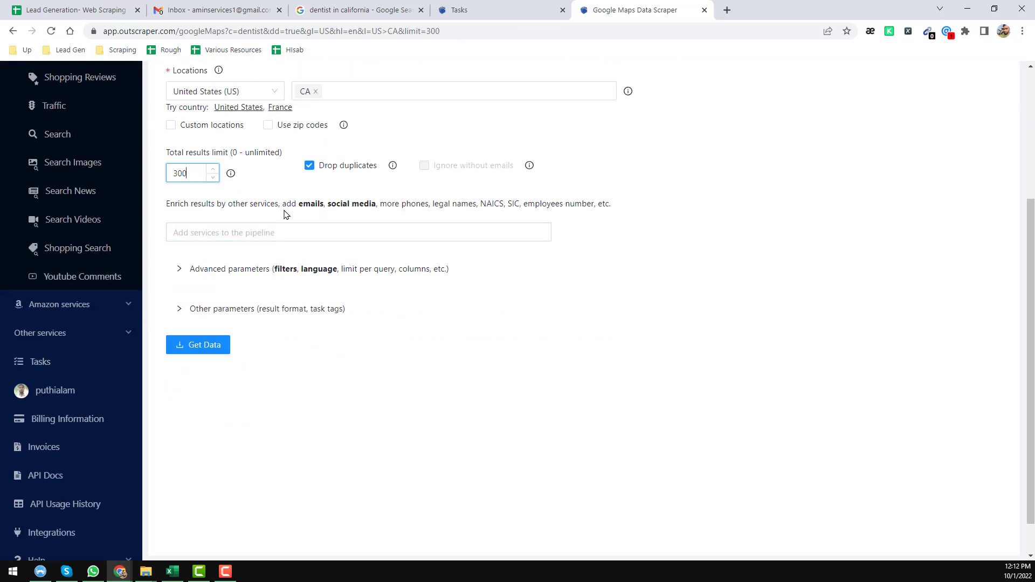
# - Add Emails & Contacts Scraper and Emails Validator to the pipeline, then expand Other parameters
pyautogui.click(294, 234)
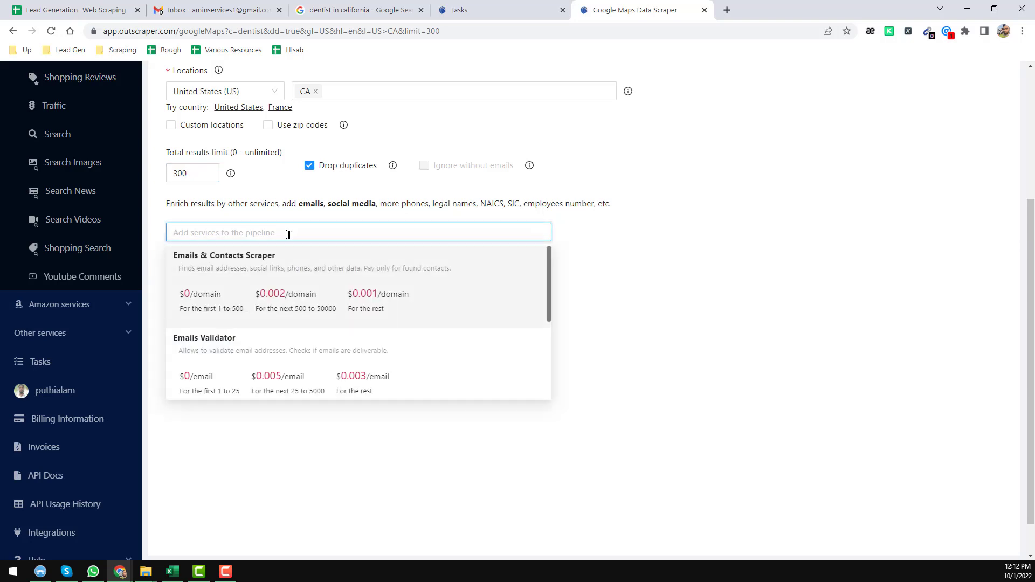
pyautogui.click(291, 296)
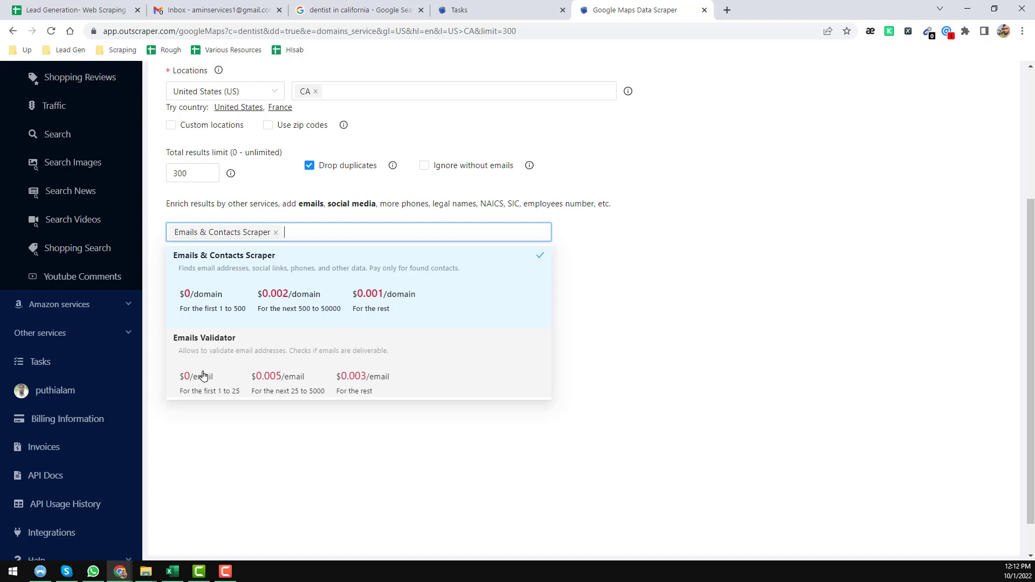
pyautogui.click(268, 370)
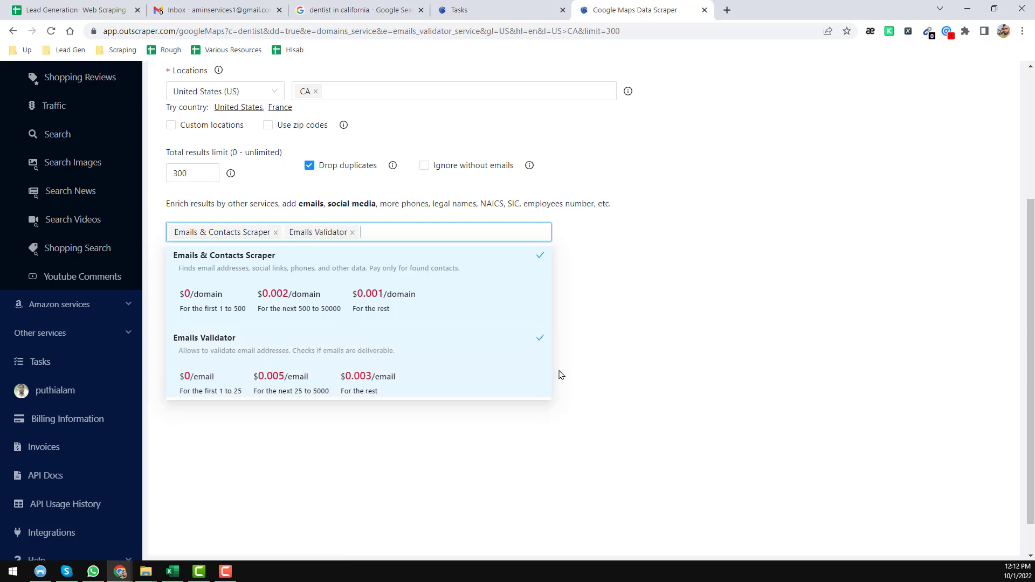
pyautogui.scroll(-2, 388, 335)
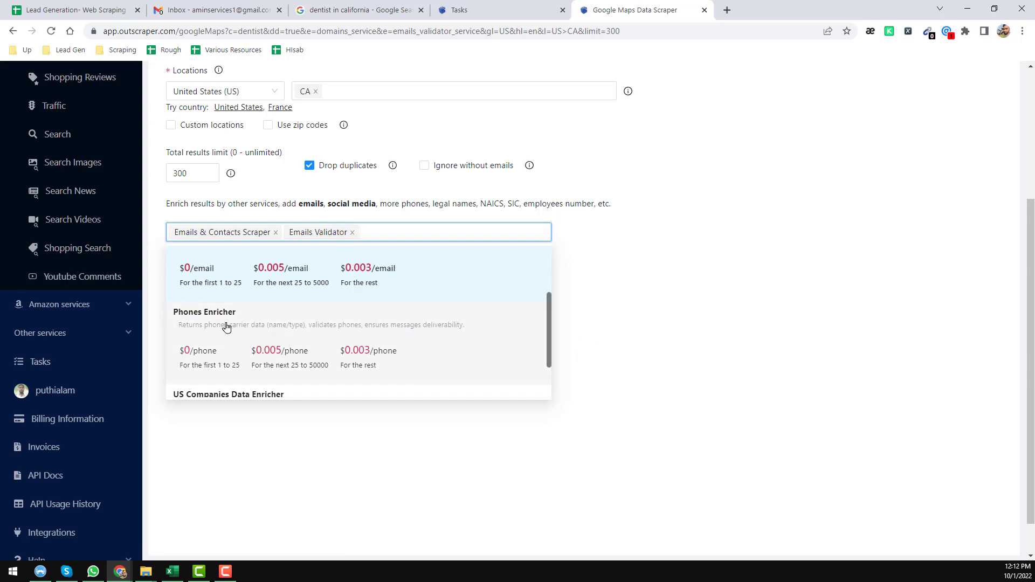
pyautogui.scroll(-1, 311, 344)
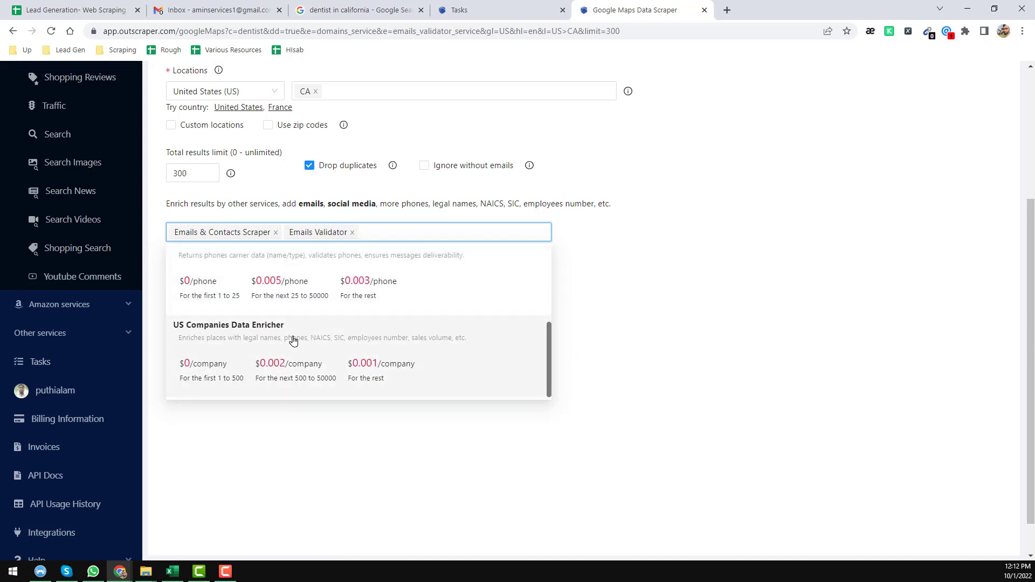
pyautogui.scroll(4, 301, 340)
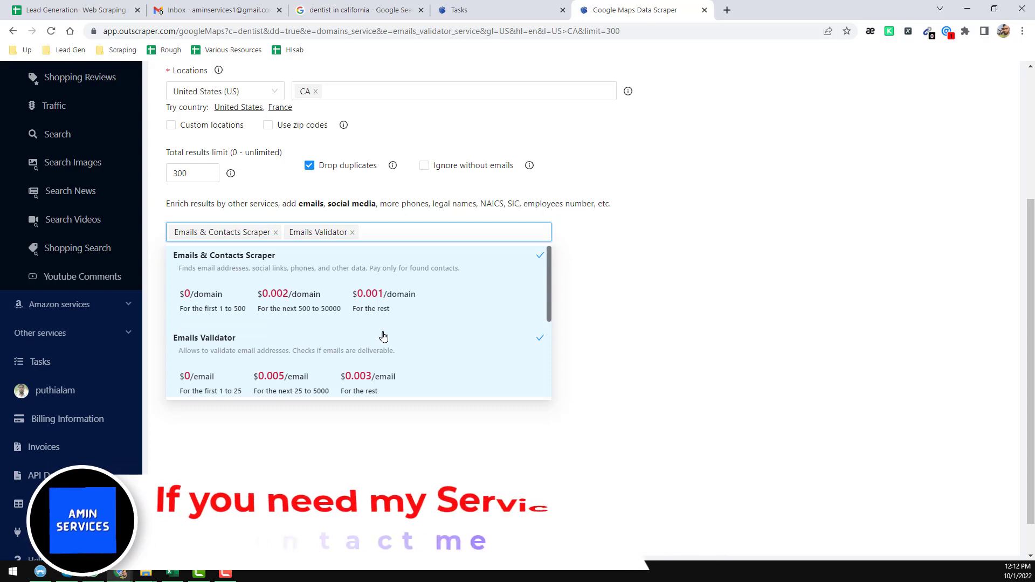
pyautogui.scroll(-3, 425, 329)
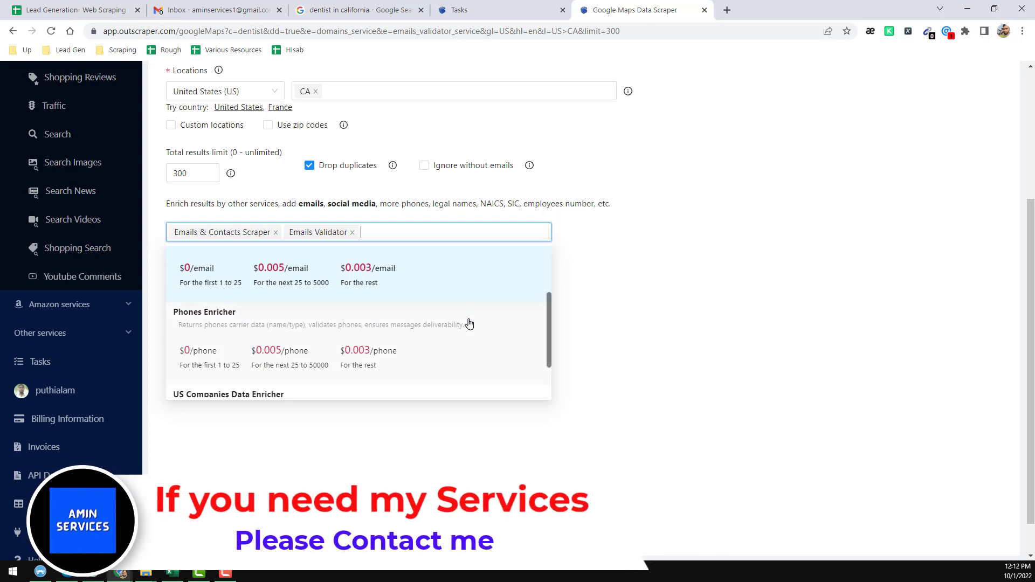
pyautogui.click(623, 308)
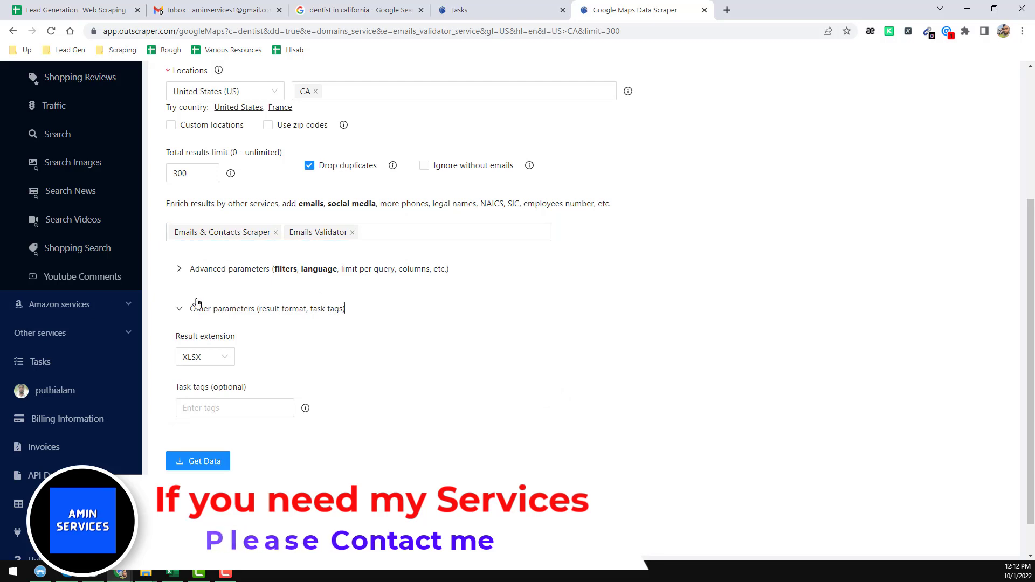
# - Expand Advanced parameters to show the subtypes dentist filter, then start adding another filter
pyautogui.click(178, 272)
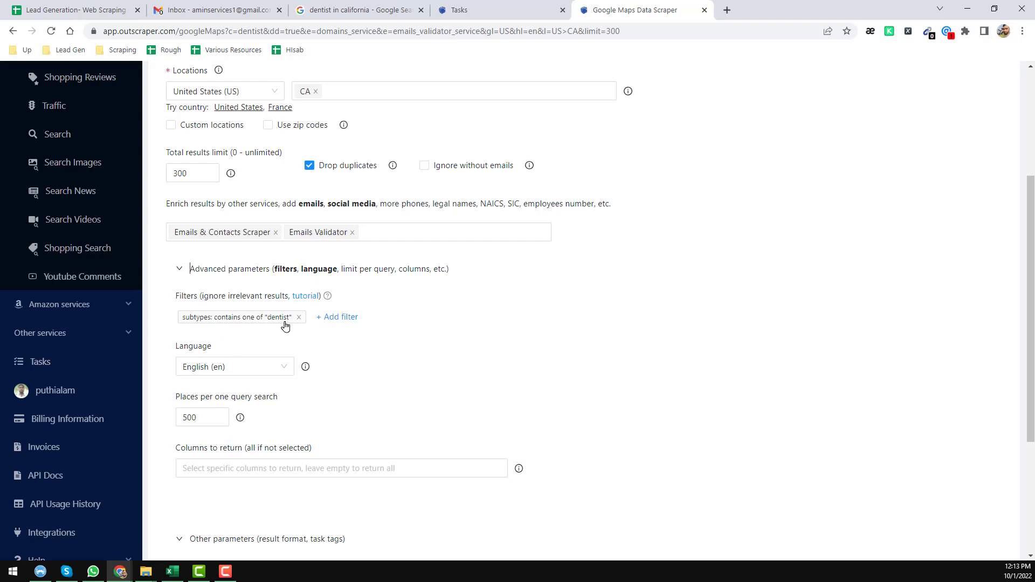
pyautogui.click(331, 319)
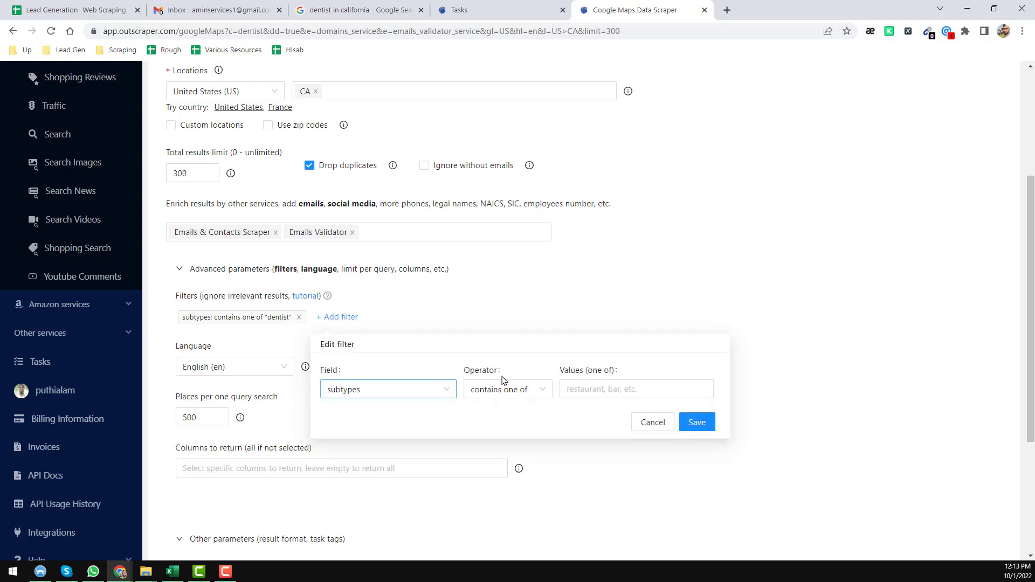
pyautogui.click(428, 326)
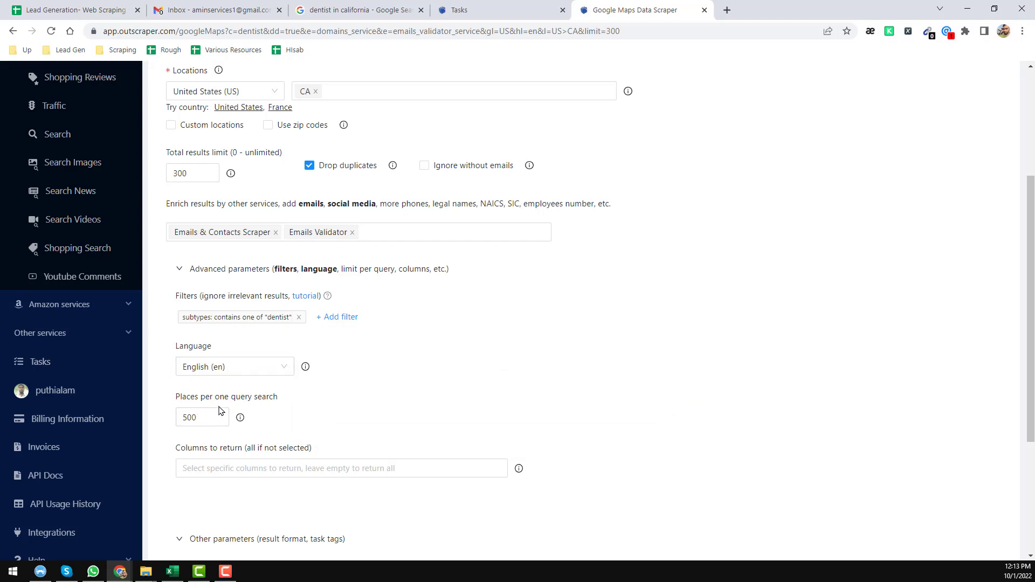
pyautogui.click(207, 417)
pyautogui.scroll(-4, 213, 412)
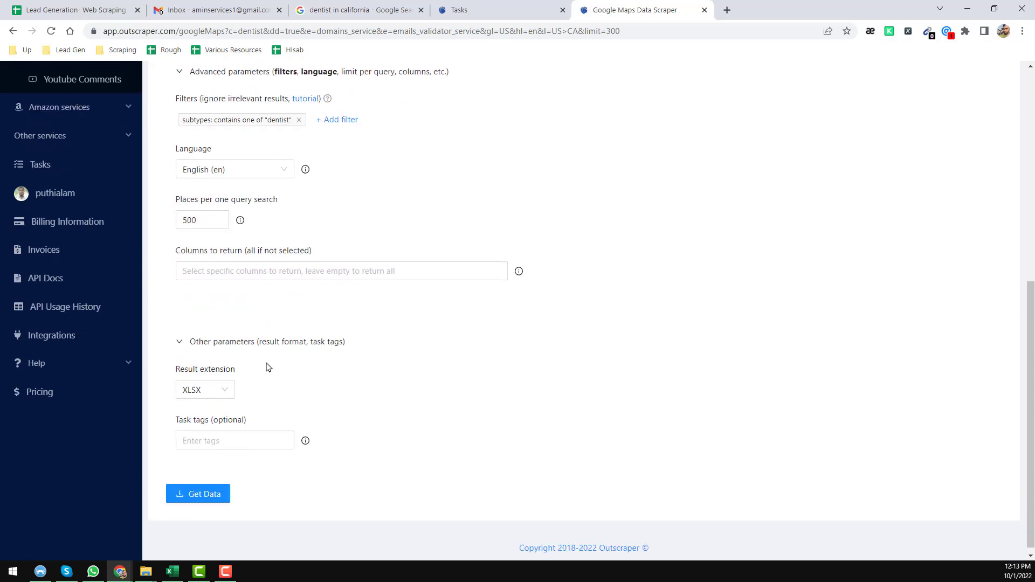
pyautogui.click(202, 222)
pyautogui.scroll(-1, 342, 334)
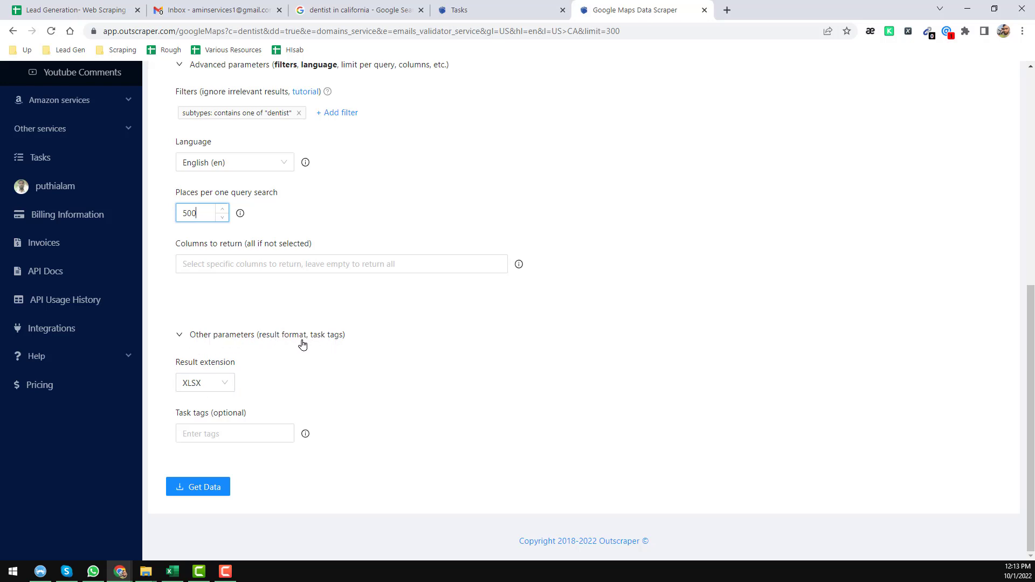
pyautogui.click(180, 335)
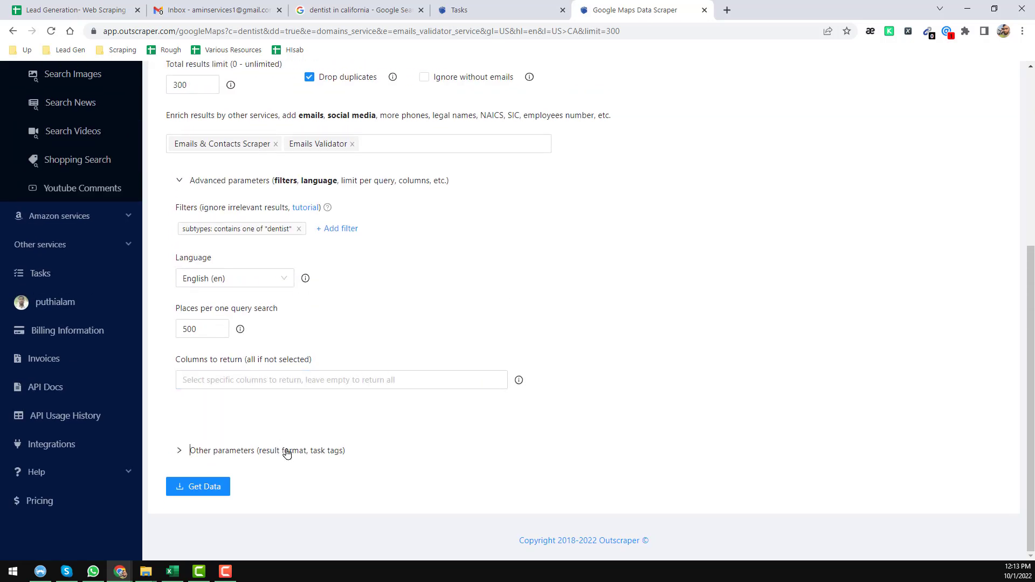
pyautogui.click(179, 451)
pyautogui.scroll(-3, 287, 436)
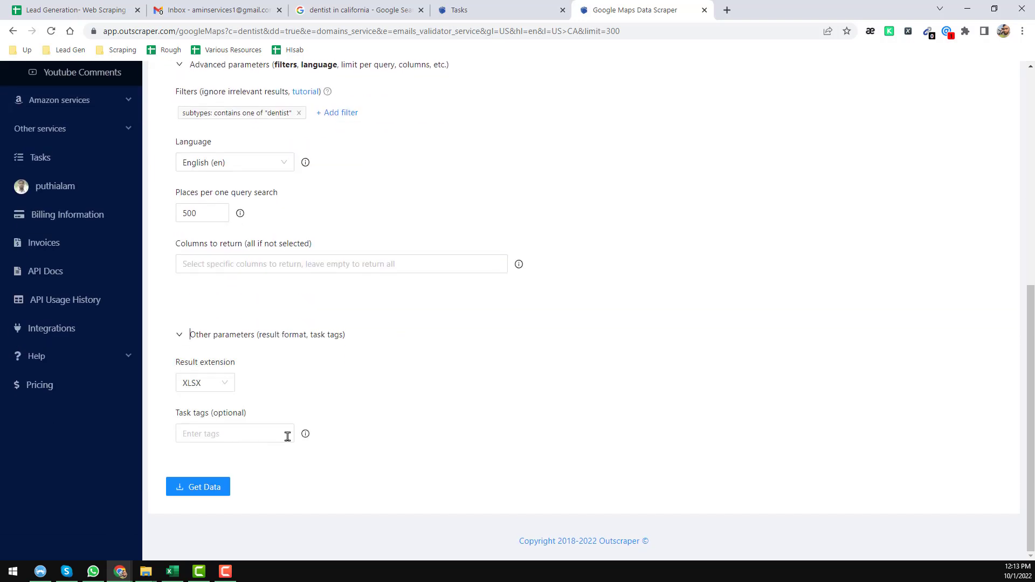
pyautogui.click(225, 392)
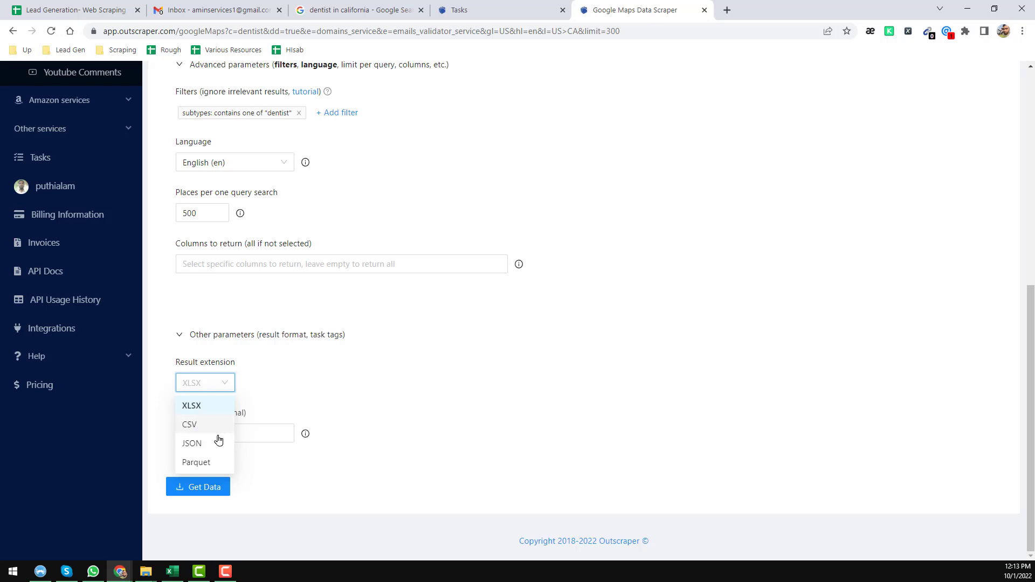
pyautogui.click(325, 377)
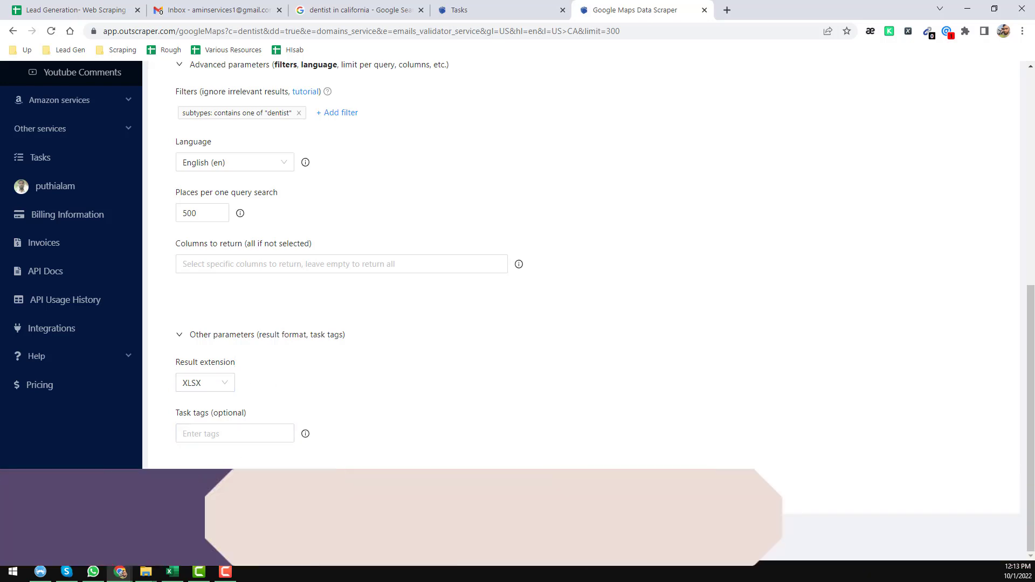
pyautogui.click(217, 488)
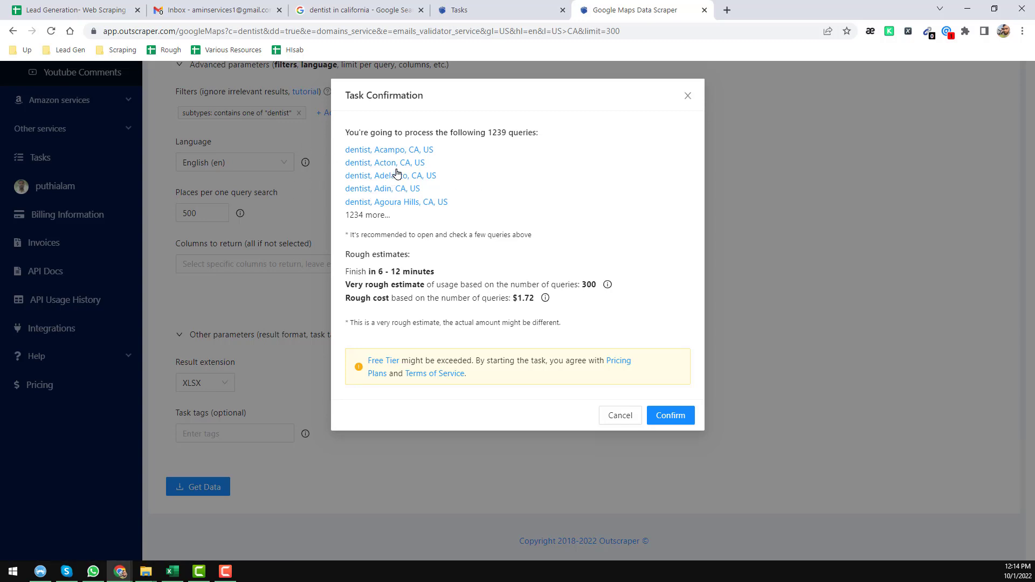
# - Open the 'dentist, Acampo, CA, US' sample query from Task Confirmation in a new tab
pyautogui.click(368, 156)
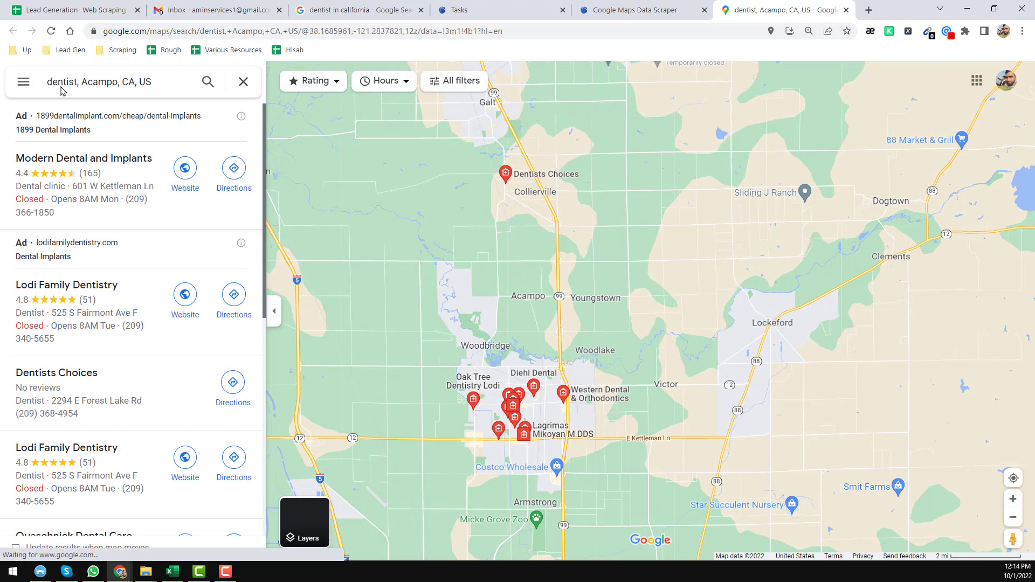
# - Scroll the Acampo dentist listings in Google Maps, then return to the Outscraper tab
pyautogui.click(126, 106)
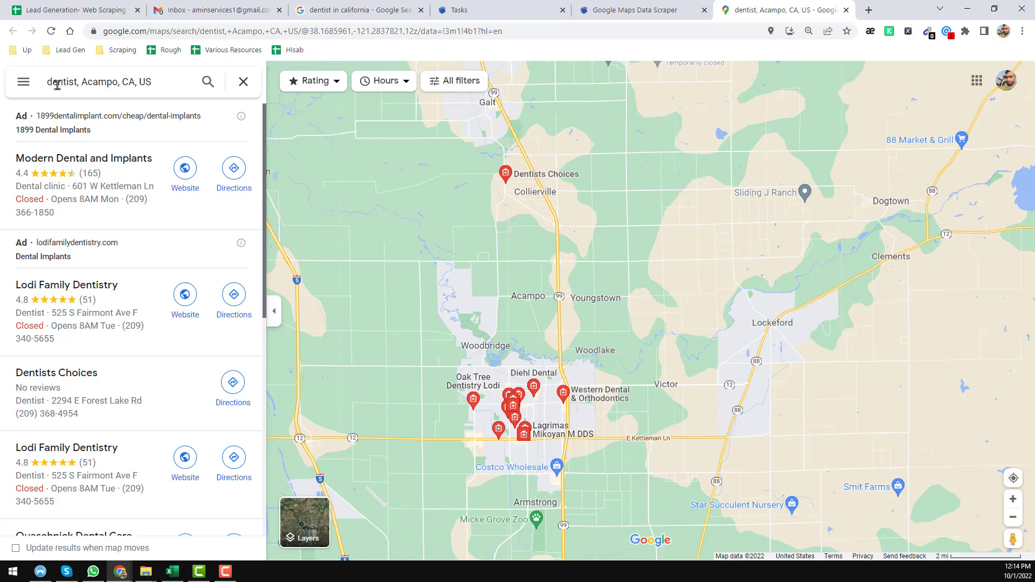
pyautogui.scroll(-15, 145, 256)
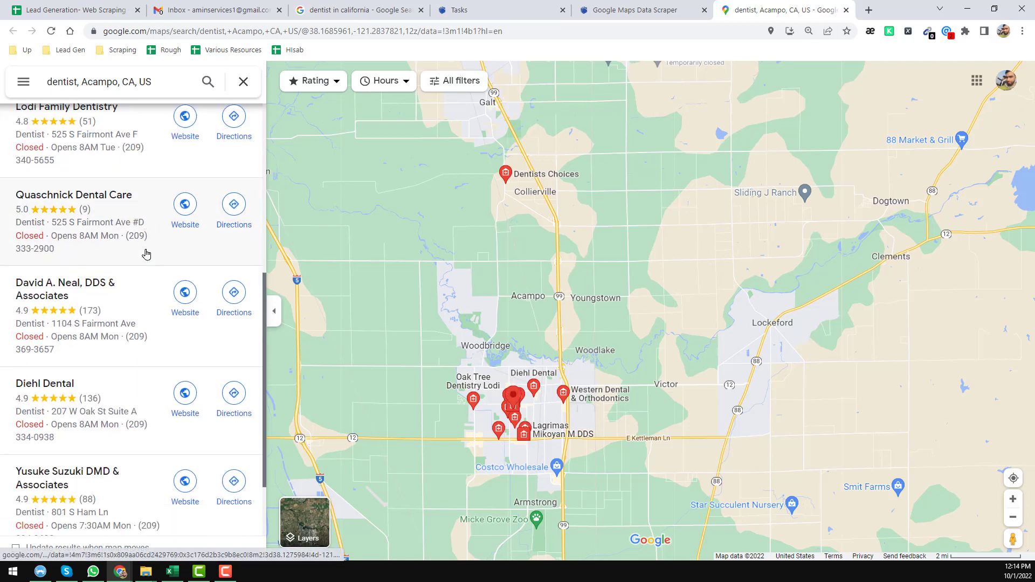
pyautogui.scroll(-10, 145, 254)
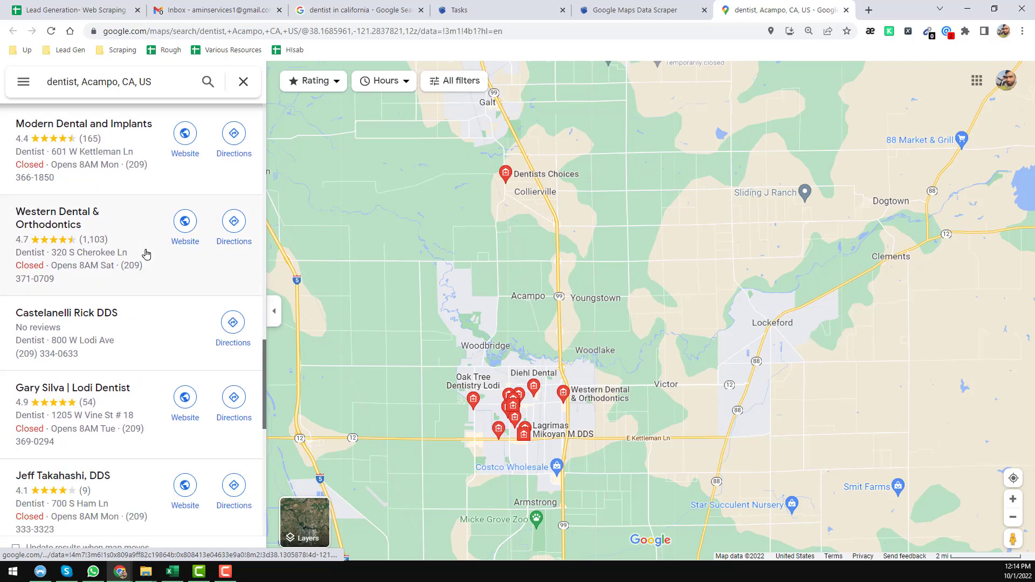
pyautogui.click(682, 8)
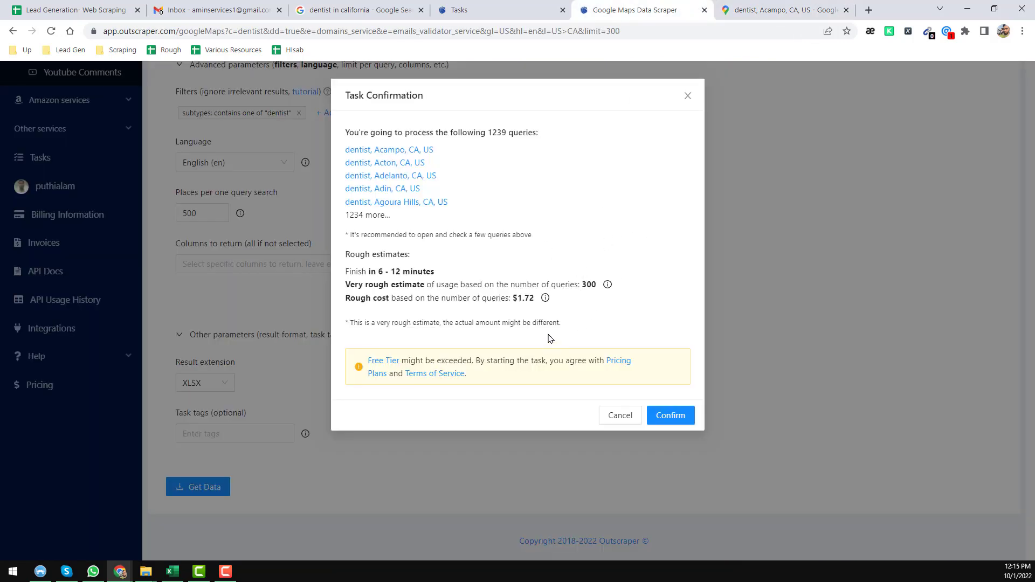
# - Submit the California dentist scraping task and view it in the Tasks list
pyautogui.click(680, 419)
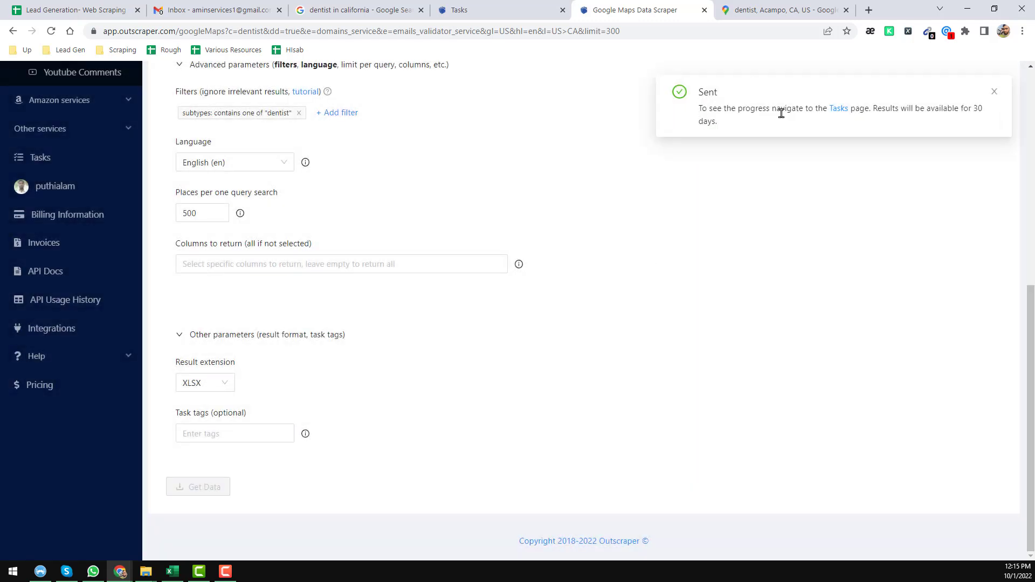
pyautogui.click(841, 113)
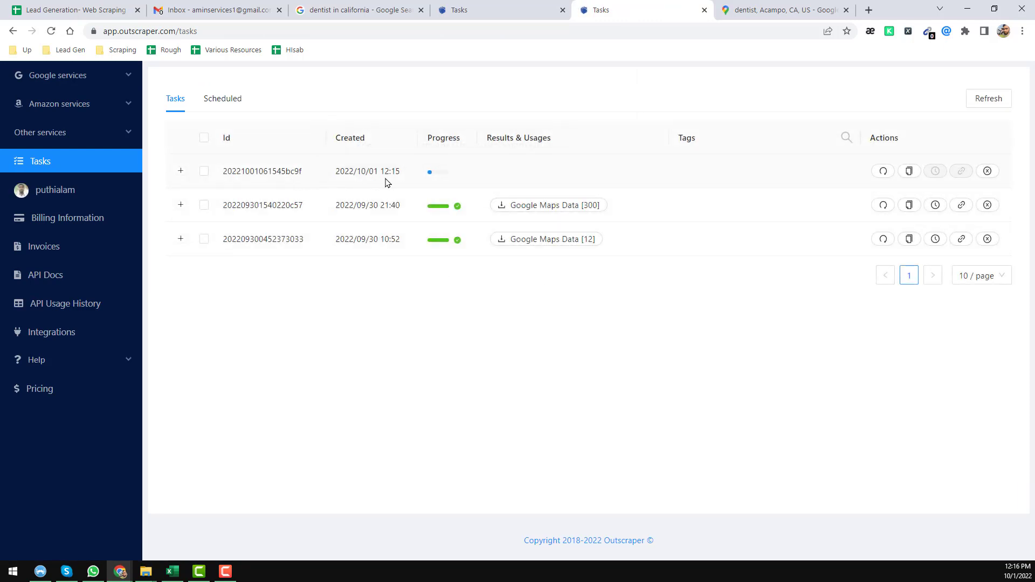
# - Check the 300-result task's usage: 586 ignored, 135 email contacts, 159 validations
pyautogui.moveTo(432, 176)
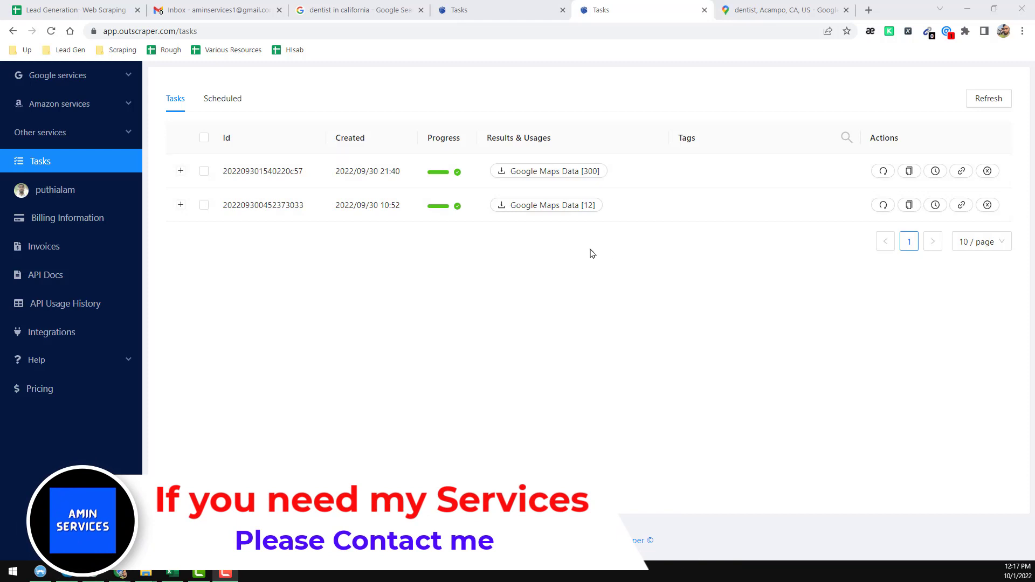
pyautogui.moveTo(512, 176)
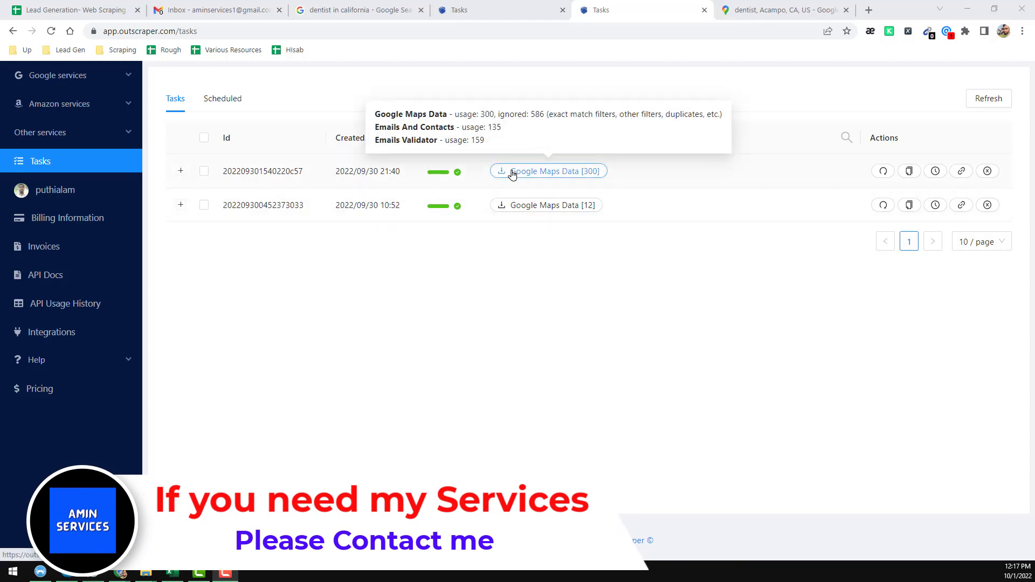
pyautogui.click(576, 176)
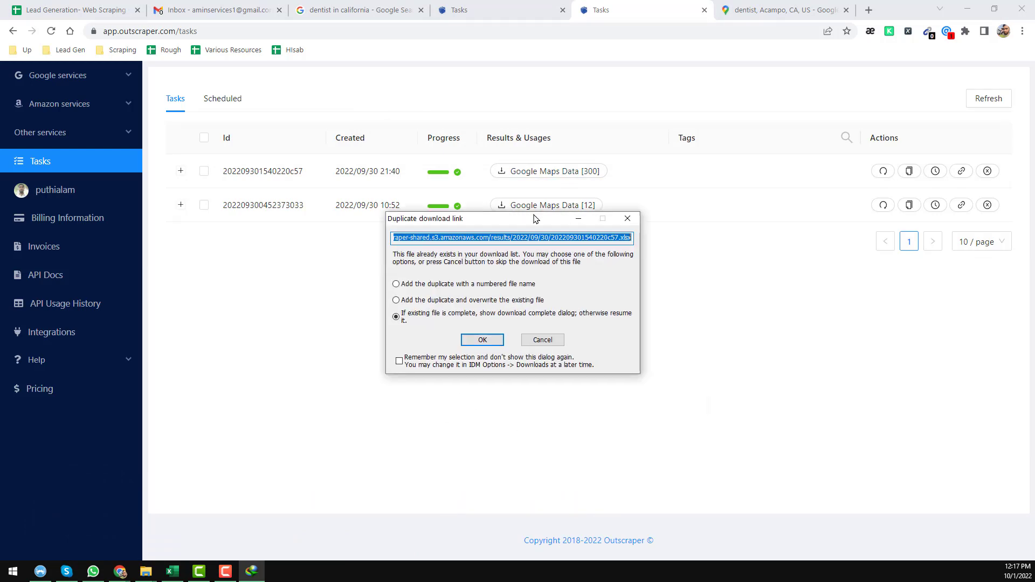
pyautogui.click(445, 321)
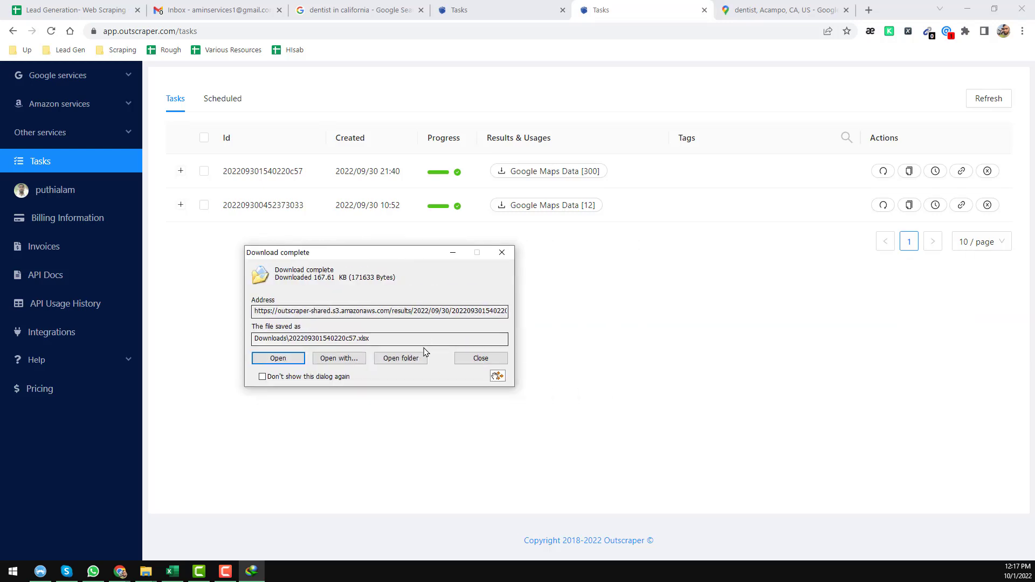
pyautogui.click(294, 359)
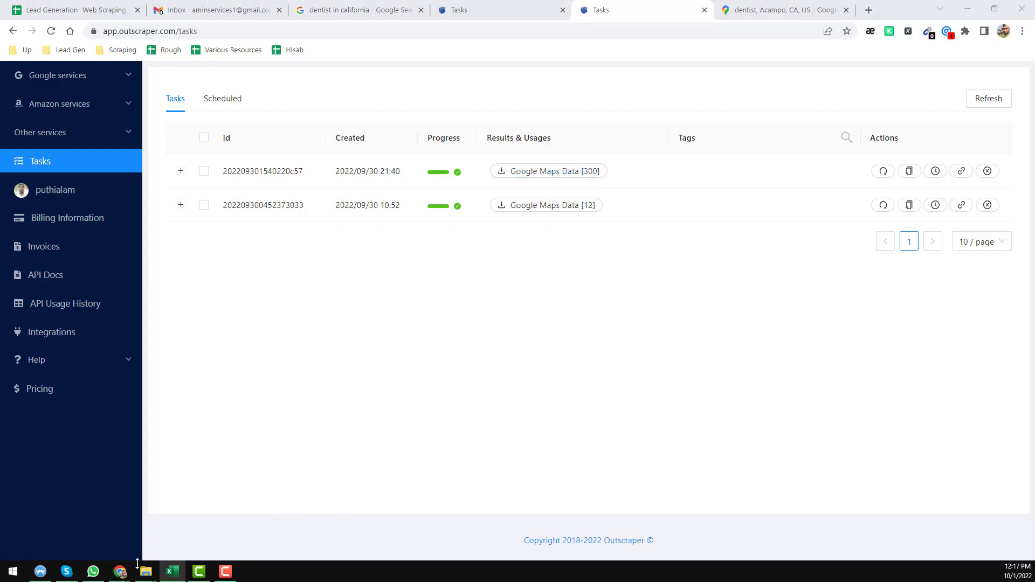
pyautogui.click(175, 573)
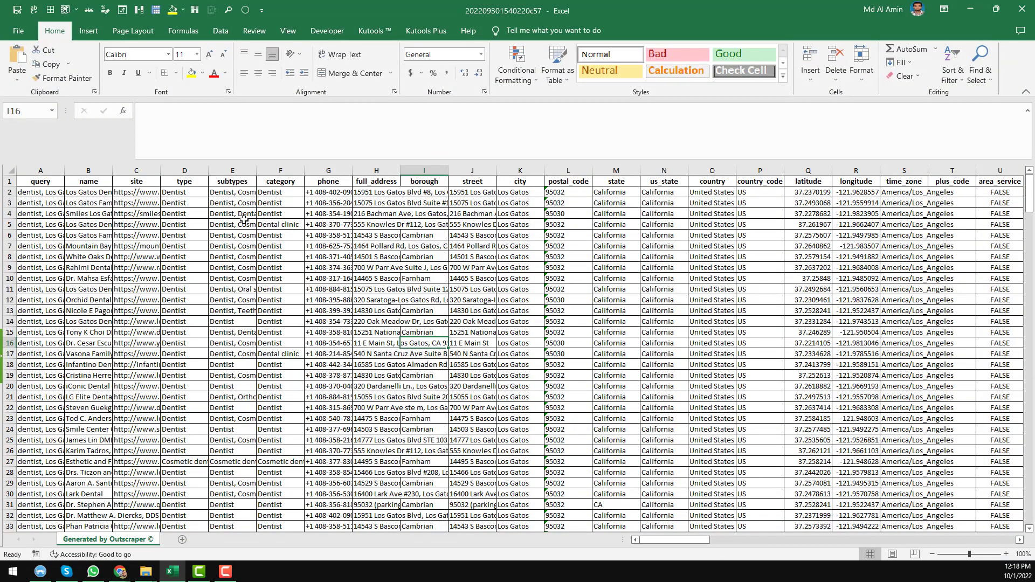
# - Shrink the formula bar and inspect the subtypes and A2 query cells
pyautogui.click(244, 222)
pyautogui.click(43, 183)
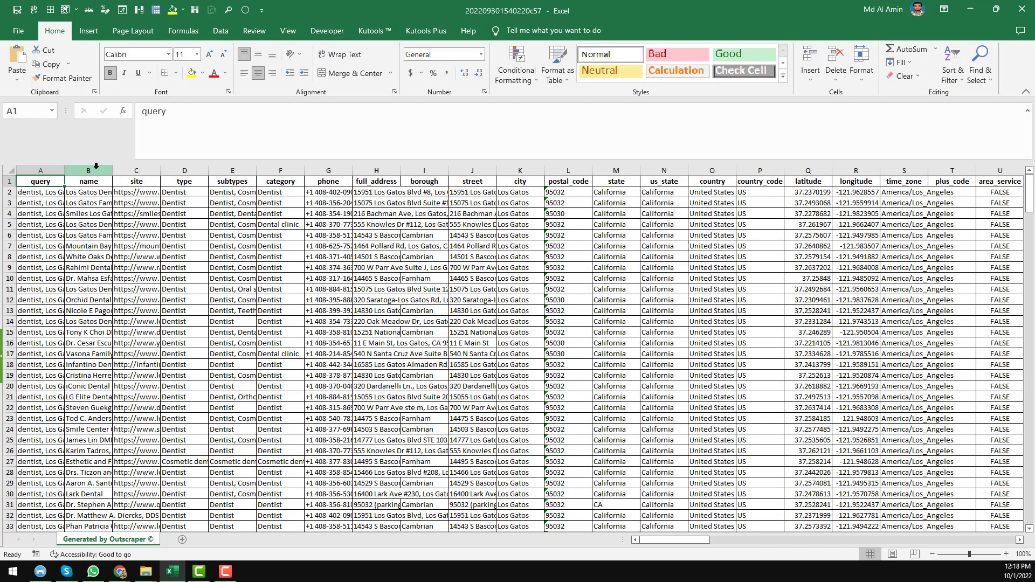
pyautogui.moveTo(181, 161); pyautogui.dragTo(192, 135)
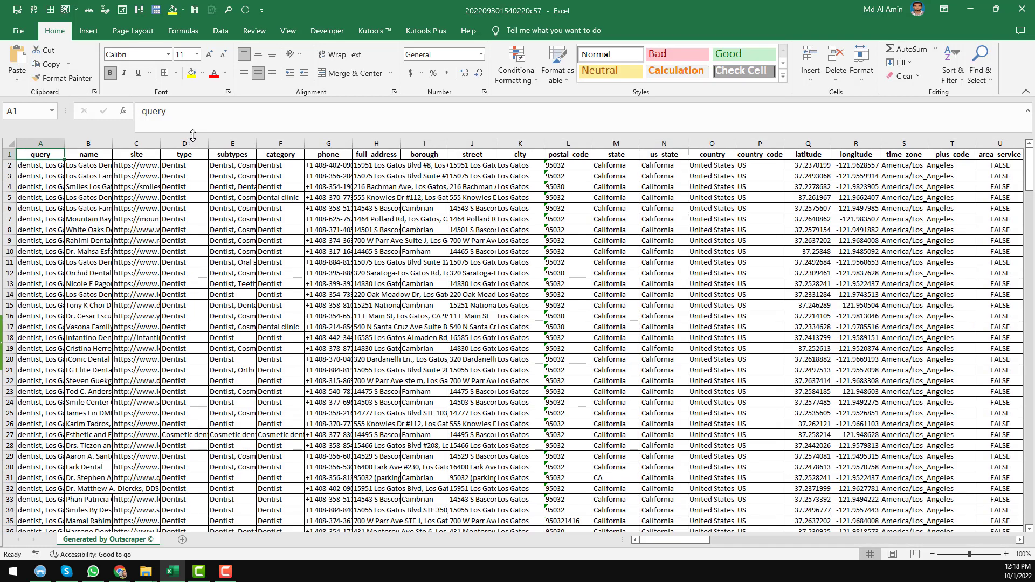
pyautogui.click(215, 208)
pyautogui.click(44, 158)
pyautogui.click(42, 168)
# - Widen columns A, B and C to fit queries, practice names and website URLs
pyautogui.moveTo(63, 144); pyautogui.dragTo(115, 143)
pyautogui.click(81, 143)
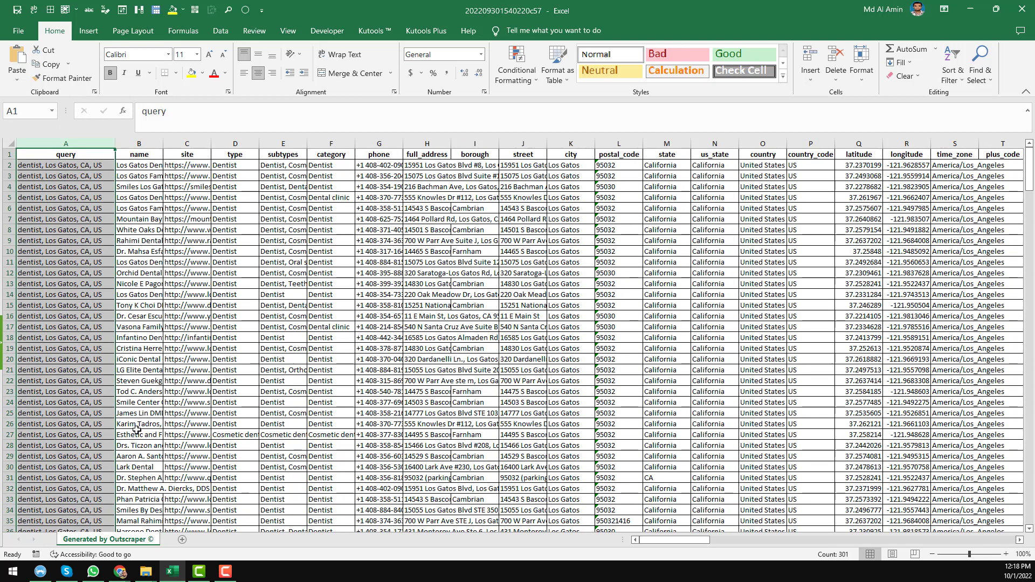
pyautogui.click(135, 164)
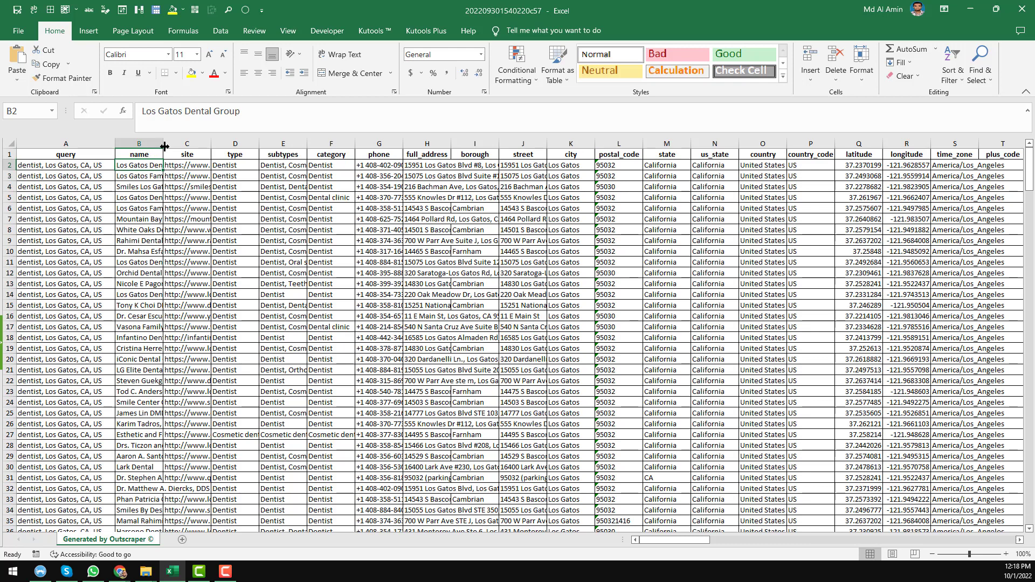
pyautogui.moveTo(164, 146); pyautogui.dragTo(251, 285)
pyautogui.click(274, 165)
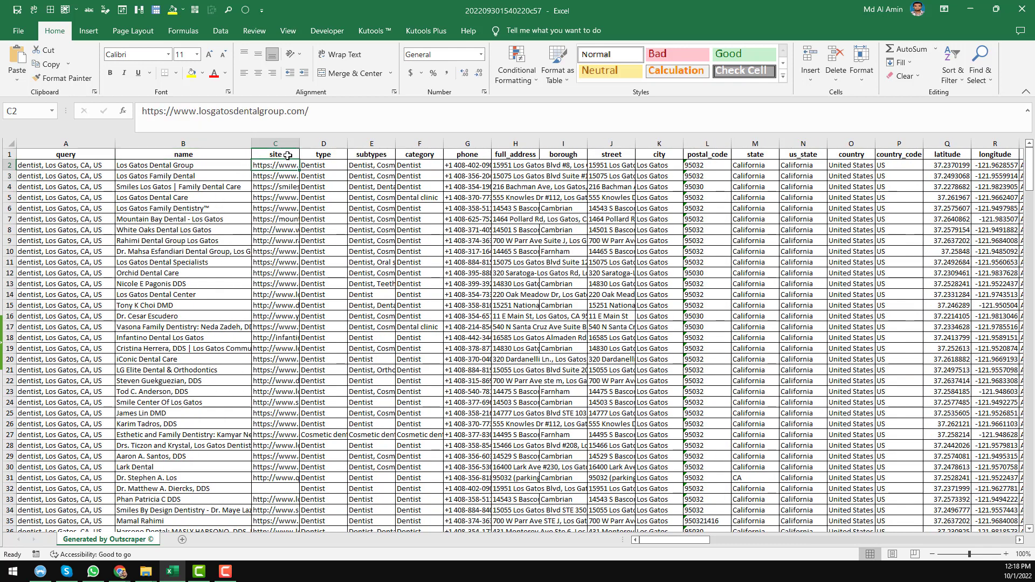
pyautogui.moveTo(299, 144); pyautogui.dragTo(372, 143)
# - Review row 2's type, subtypes, category, phone, address, borough and street values
pyautogui.click(395, 167)
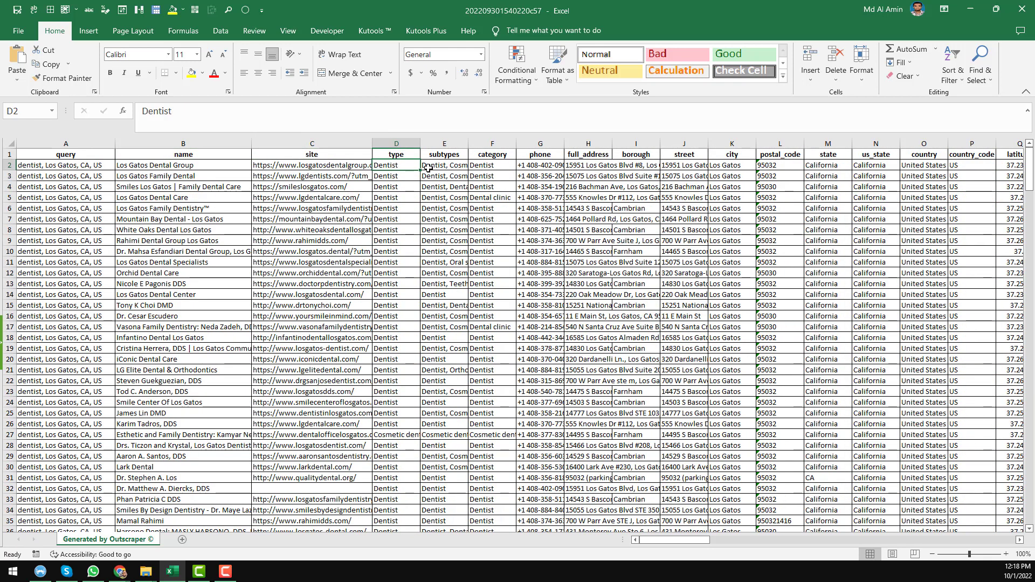
pyautogui.click(437, 165)
pyautogui.click(482, 164)
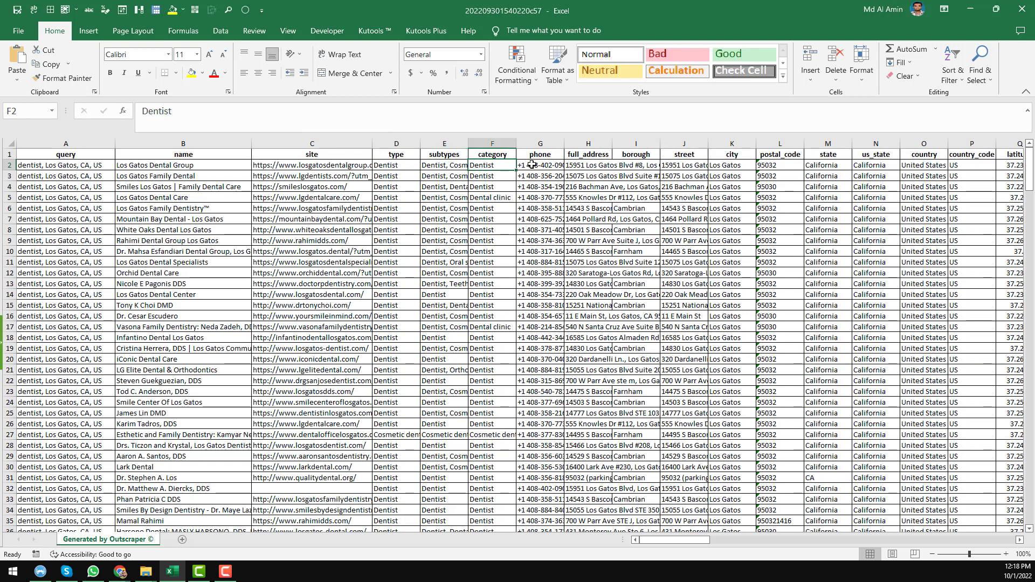
pyautogui.click(532, 164)
pyautogui.click(592, 166)
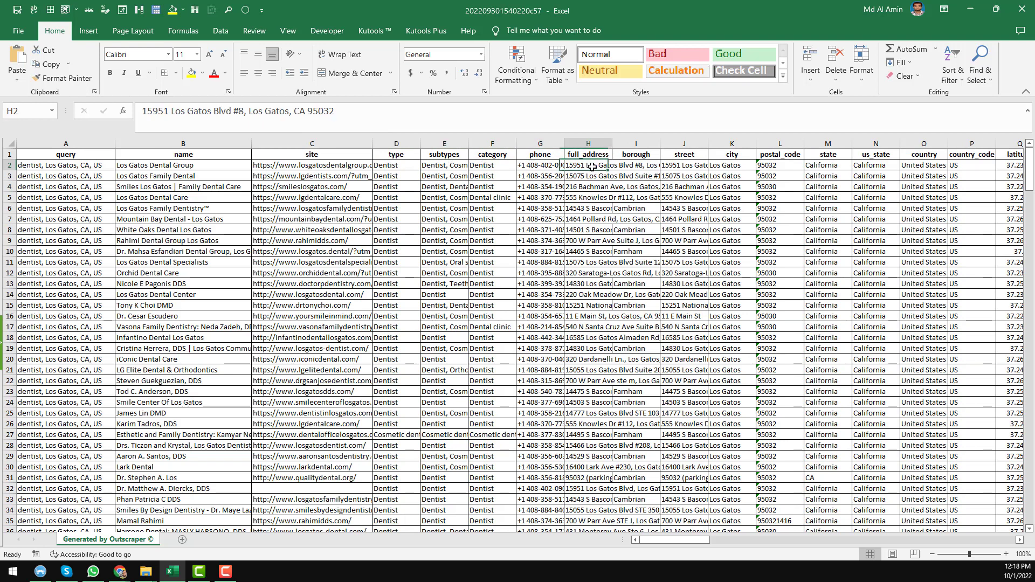
pyautogui.click(639, 166)
pyautogui.click(670, 168)
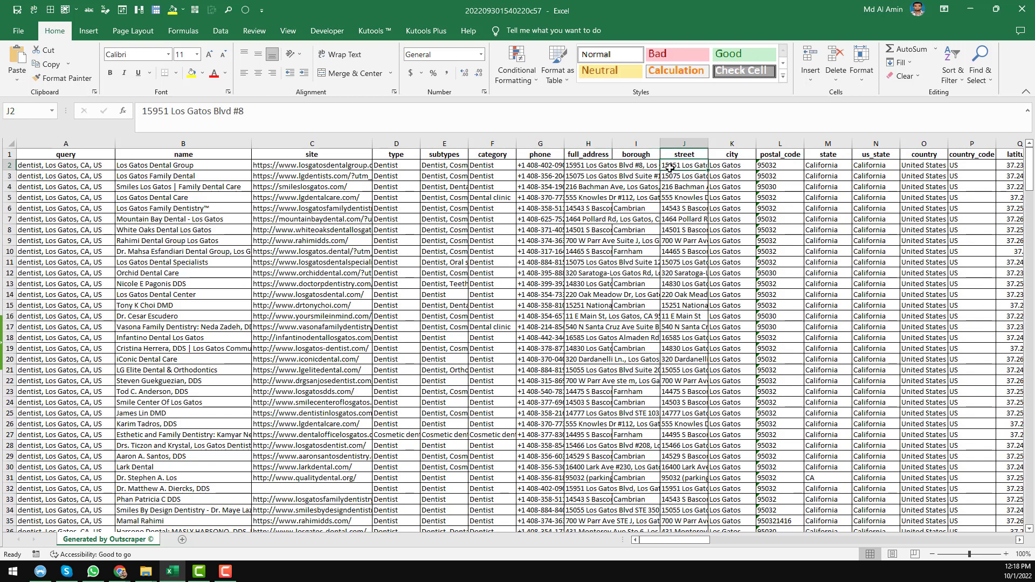
# - Step along row 2 through state, reviews, photos and owner columns to email_1_title
pyautogui.press('Right')
pyautogui.press('Right')
pyautogui.press('Right')
pyautogui.press('Right')
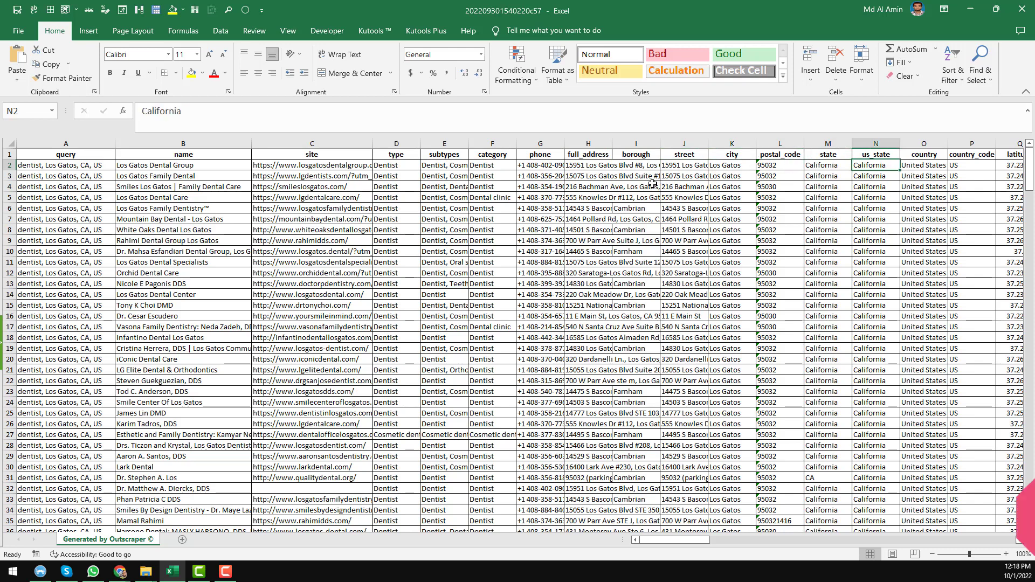
pyautogui.press('Right')
pyautogui.press('Right')
pyautogui.press('Right')
pyautogui.press('Right')
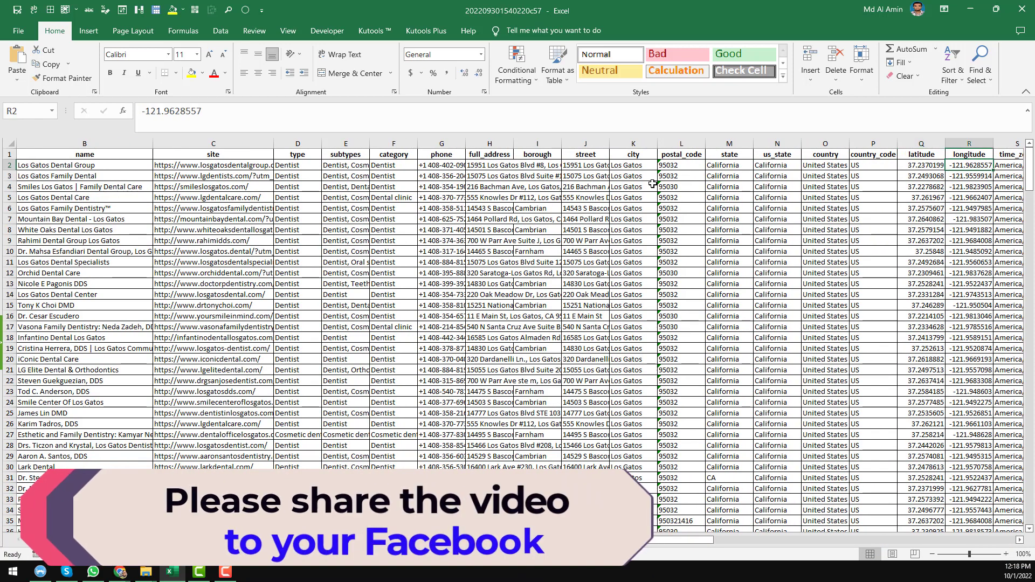
pyautogui.press('Right')
pyautogui.press('Right')
pyautogui.press('Right')
pyautogui.press('Right')
pyautogui.press('Right')
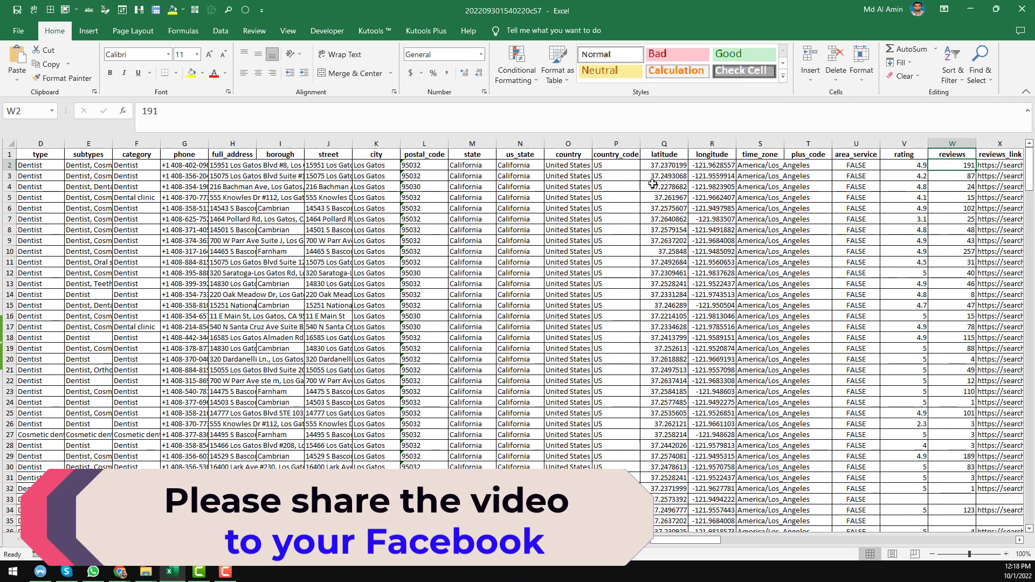
pyautogui.press('Right')
pyautogui.press('Right')
pyautogui.press('Right')
pyautogui.press('Right')
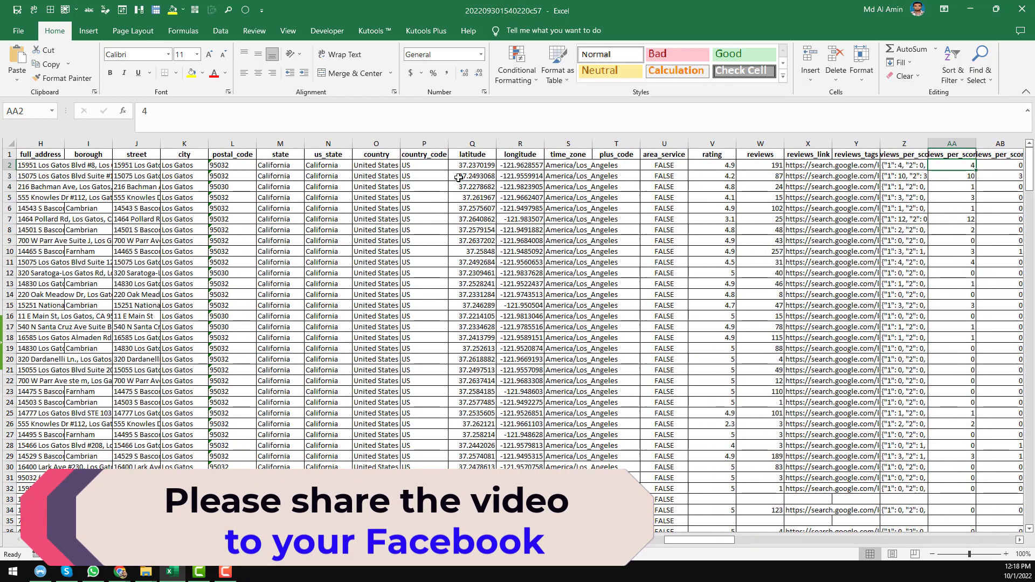
pyautogui.press('Right')
pyautogui.press('Right')
pyautogui.press('Right')
pyautogui.press('Right')
pyautogui.press('Right')
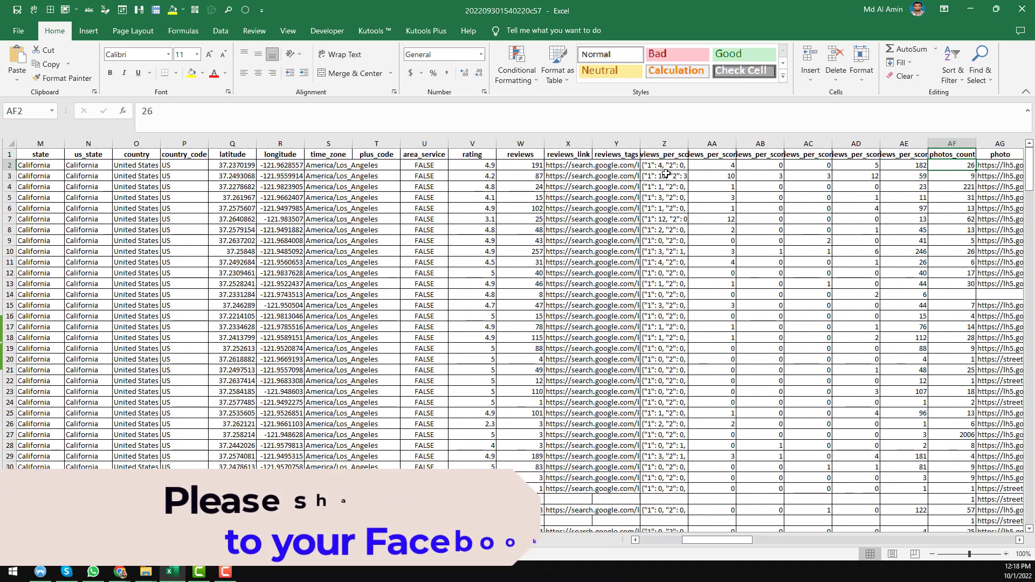
pyautogui.press('Right')
pyautogui.click(624, 165)
pyautogui.press('Right')
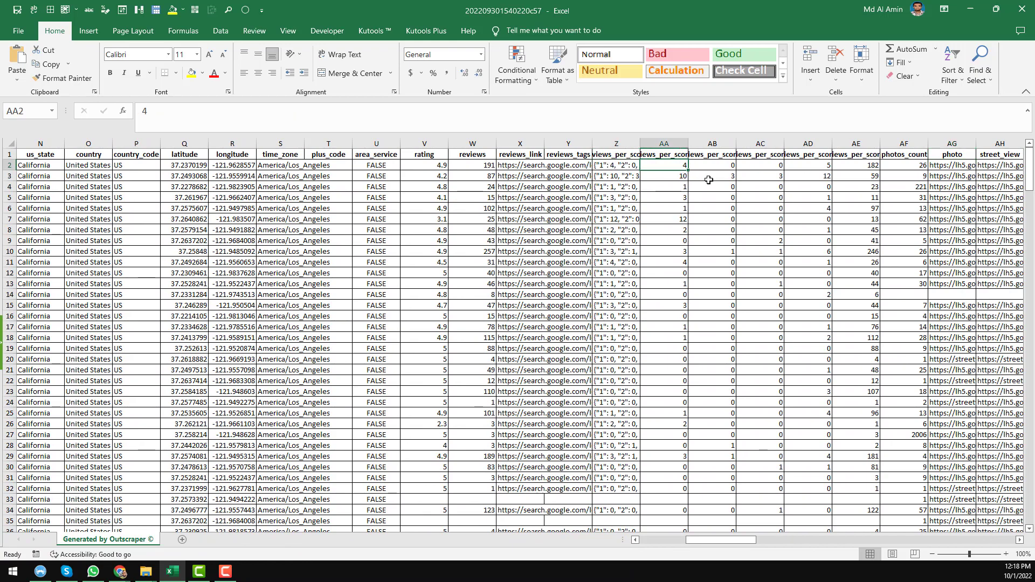
pyautogui.press('Right')
pyautogui.press('Right')
pyautogui.press('Right')
pyautogui.press('Right')
pyautogui.press('Right')
pyautogui.press('Right')
pyautogui.press('Right')
pyautogui.press('Right')
pyautogui.press('Right')
pyautogui.press('Right')
pyautogui.press('Right')
pyautogui.press('Right')
pyautogui.press('Right')
pyautogui.press('Right')
pyautogui.press('Right')
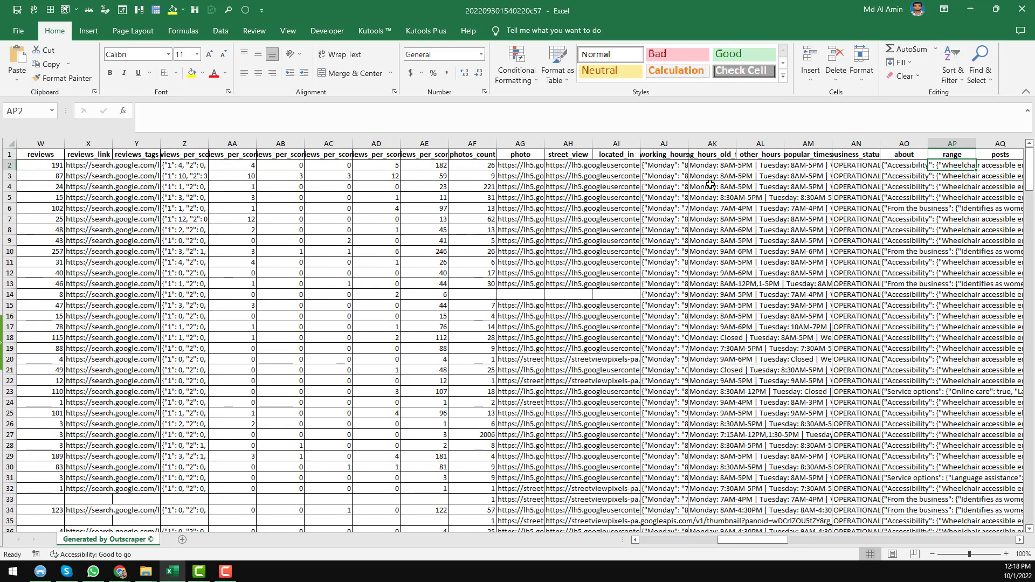
pyautogui.press('Right')
pyautogui.press('Right')
pyautogui.press('Right')
pyautogui.press('Right')
pyautogui.press('Right')
pyautogui.press('Right')
pyautogui.press('Right')
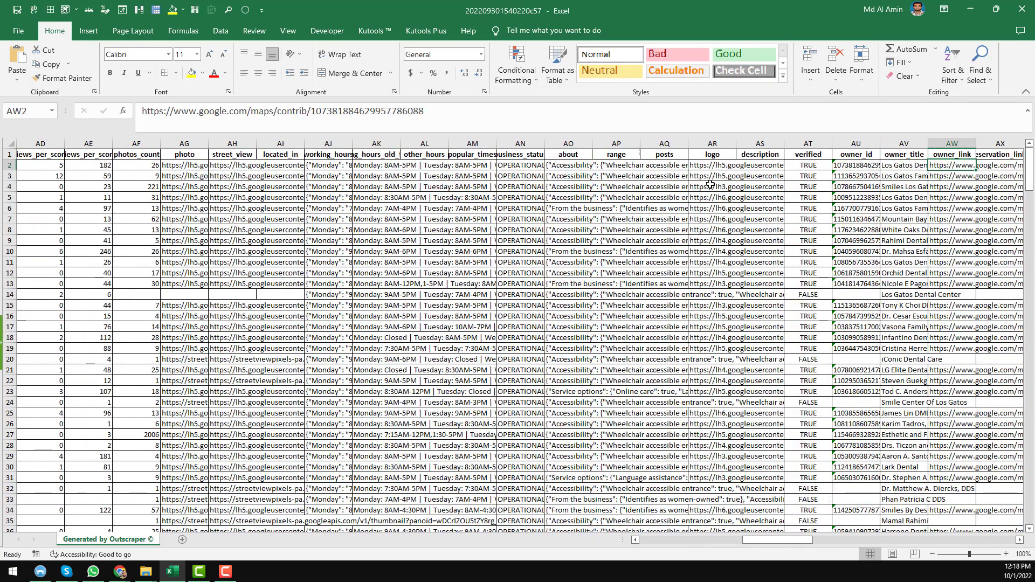
pyautogui.press('Right')
pyautogui.press('Right')
pyautogui.press('Right')
pyautogui.press('Right')
pyautogui.press('Right')
pyautogui.press('Right')
pyautogui.press('Right')
pyautogui.press('Right')
pyautogui.press('Right')
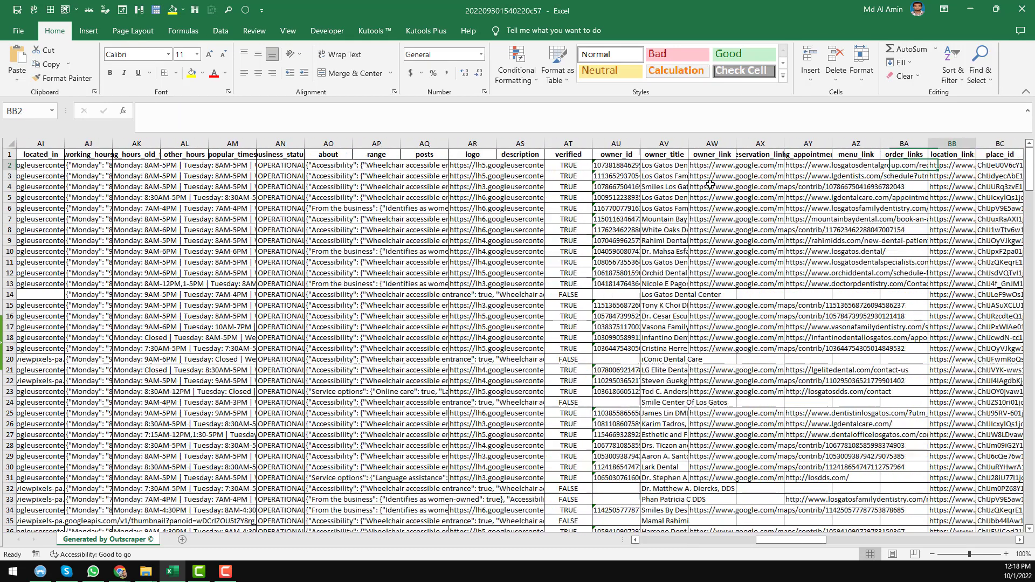
pyautogui.press('Right')
pyautogui.press('Right')
pyautogui.press('Right')
pyautogui.press('Right')
pyautogui.press('Right')
pyautogui.press('Right')
pyautogui.press('Right')
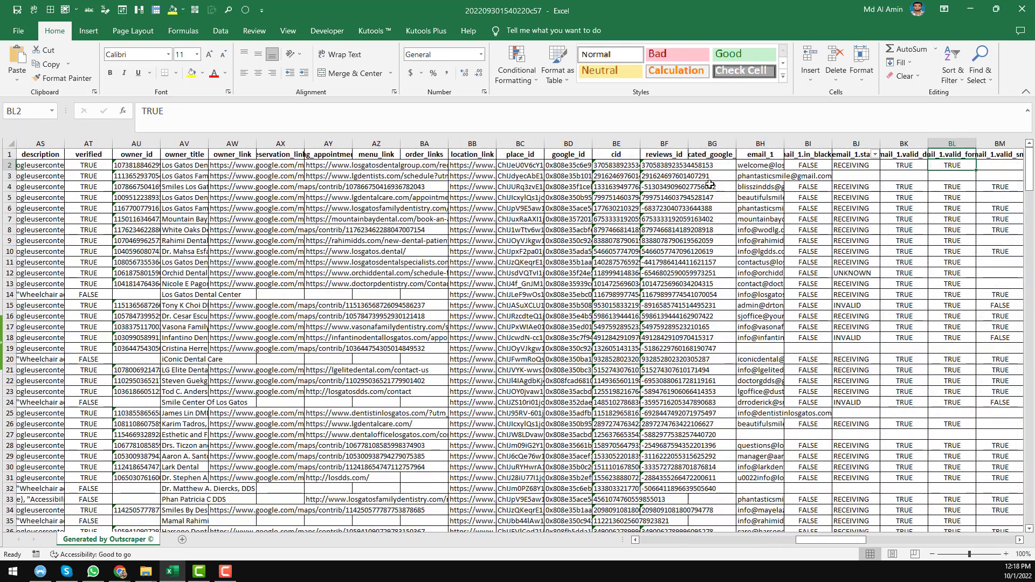
pyautogui.press('Right')
pyautogui.press('Right')
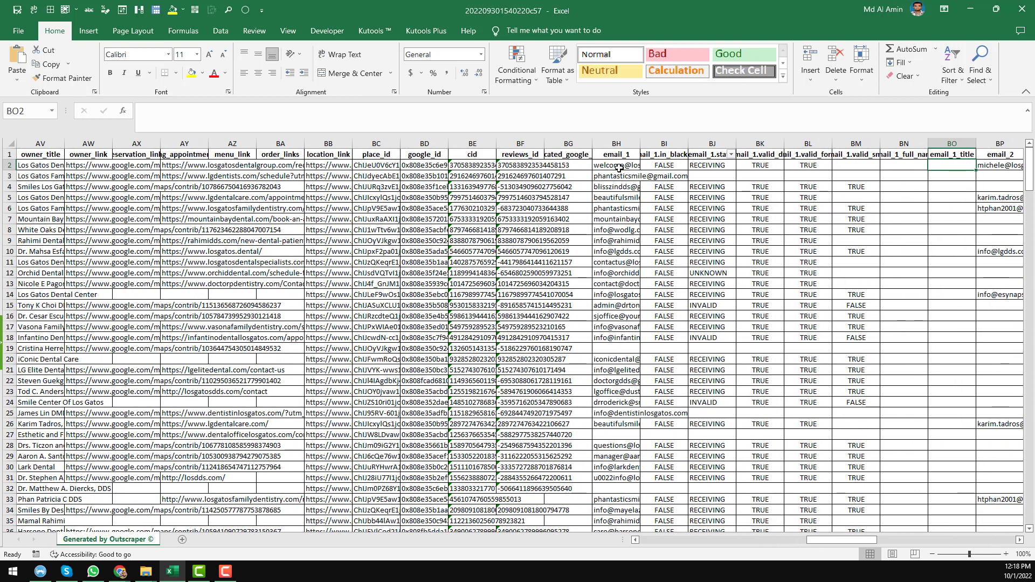
# - Widen column BG and the email_1 column to show full email addresses
pyautogui.click(618, 168)
pyautogui.moveTo(593, 143); pyautogui.dragTo(827, 144)
pyautogui.click(703, 155)
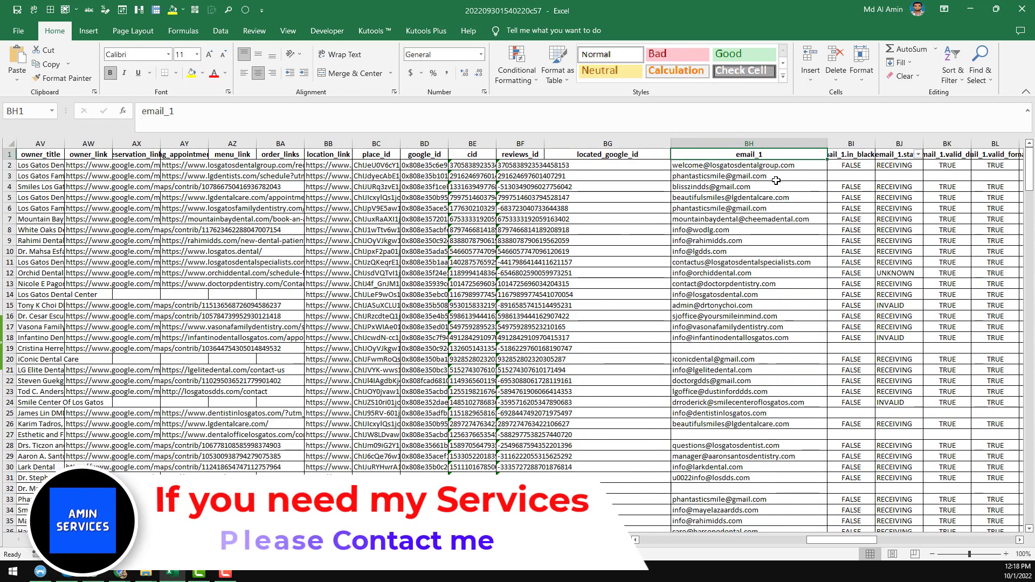